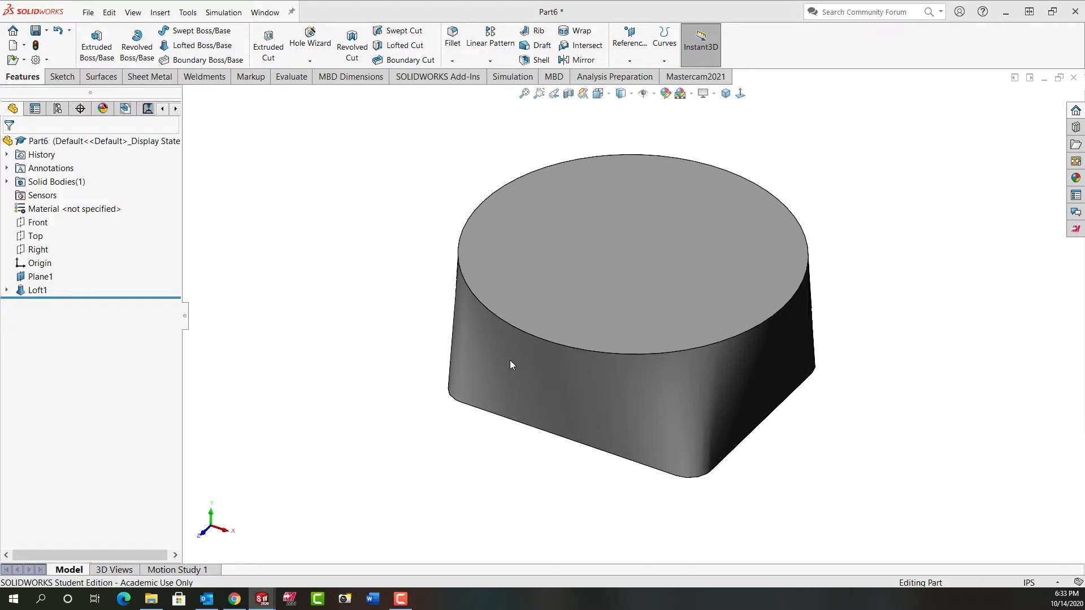
# - Create a new blank part document, Part7, with Ctrl+N
pyautogui.hotkey('ctrl', 'n')
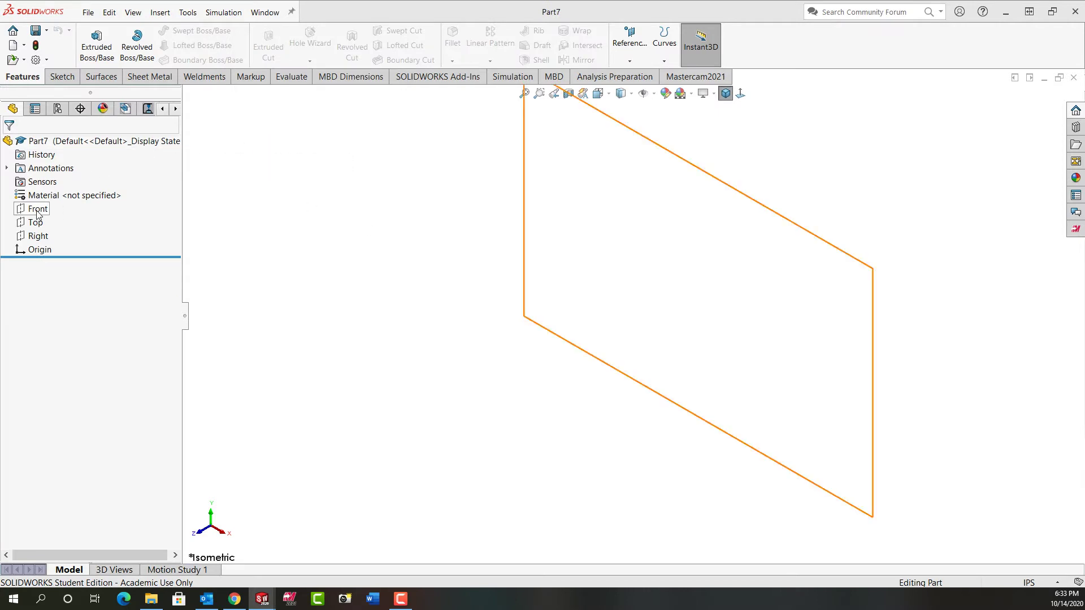
# - Start a sketch on the Top plane and draw a center rectangle from the origin
pyautogui.click(35, 222)
pyautogui.click(47, 208)
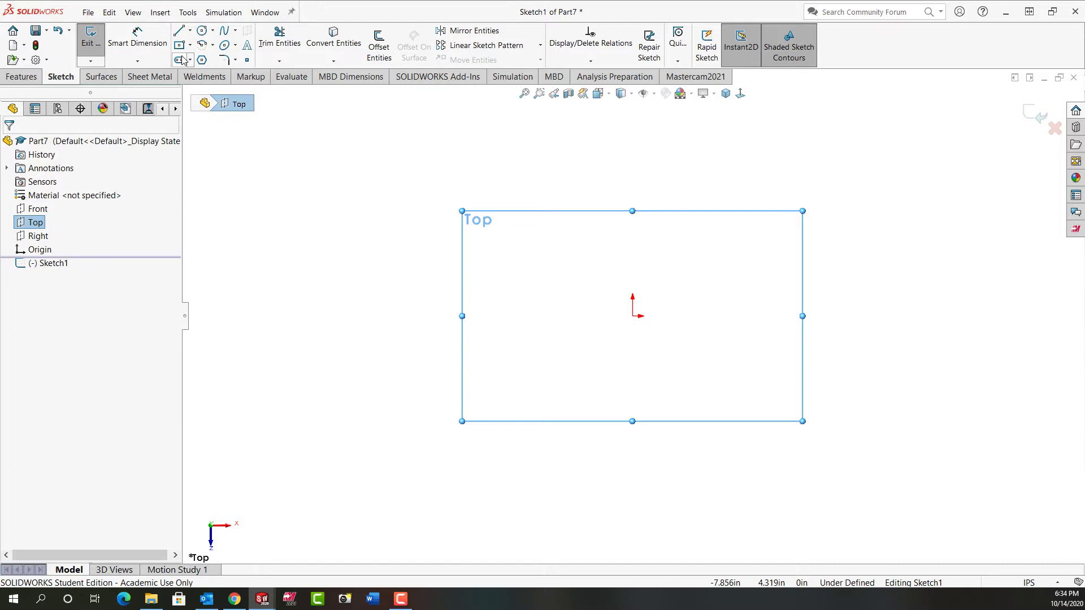
pyautogui.click(178, 46)
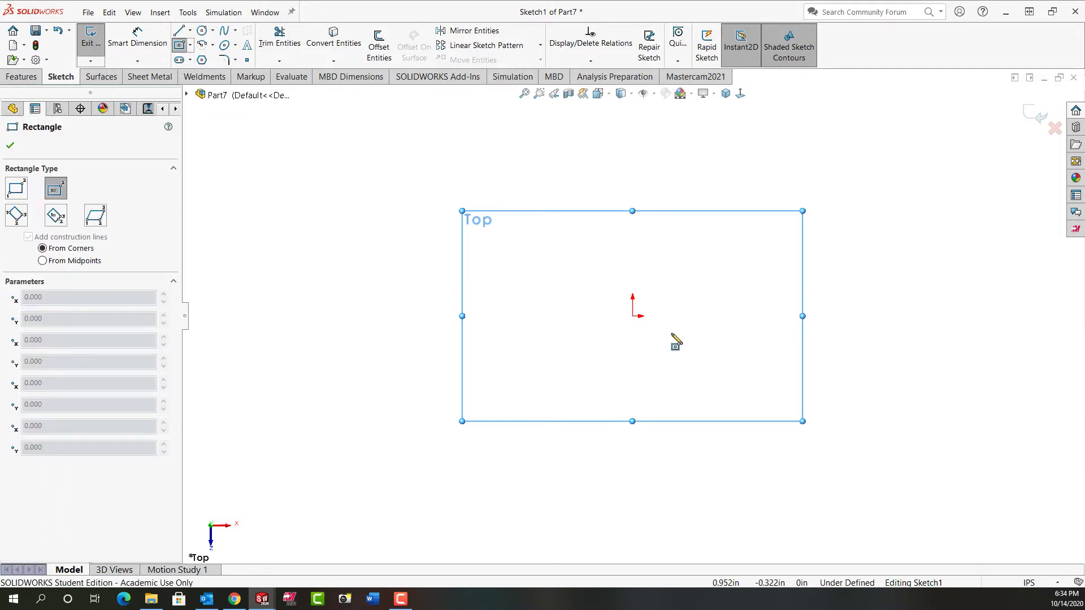
pyautogui.click(632, 316)
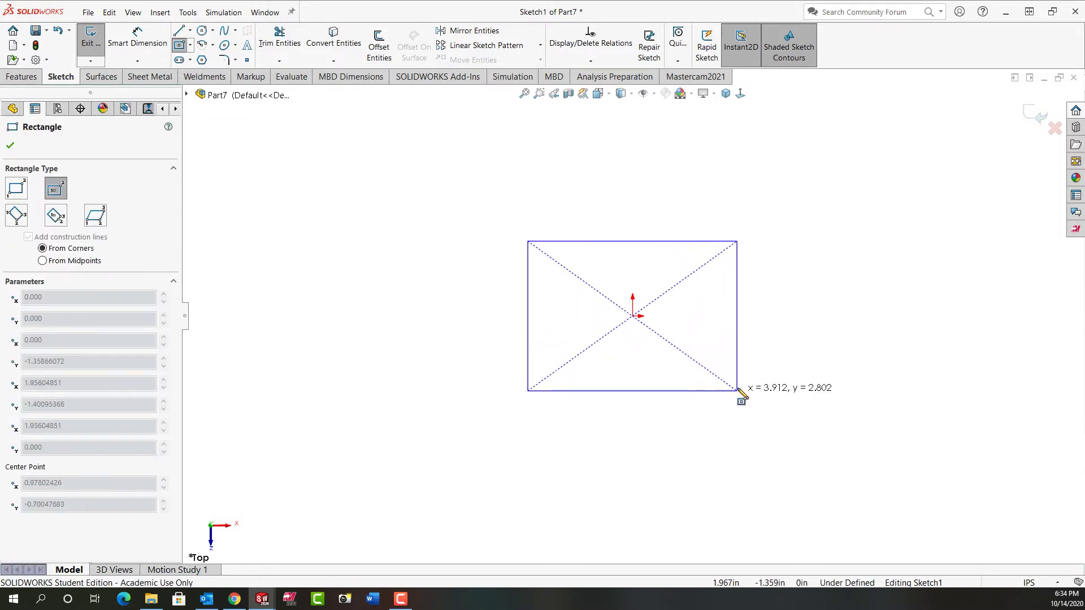
pyautogui.click(752, 422)
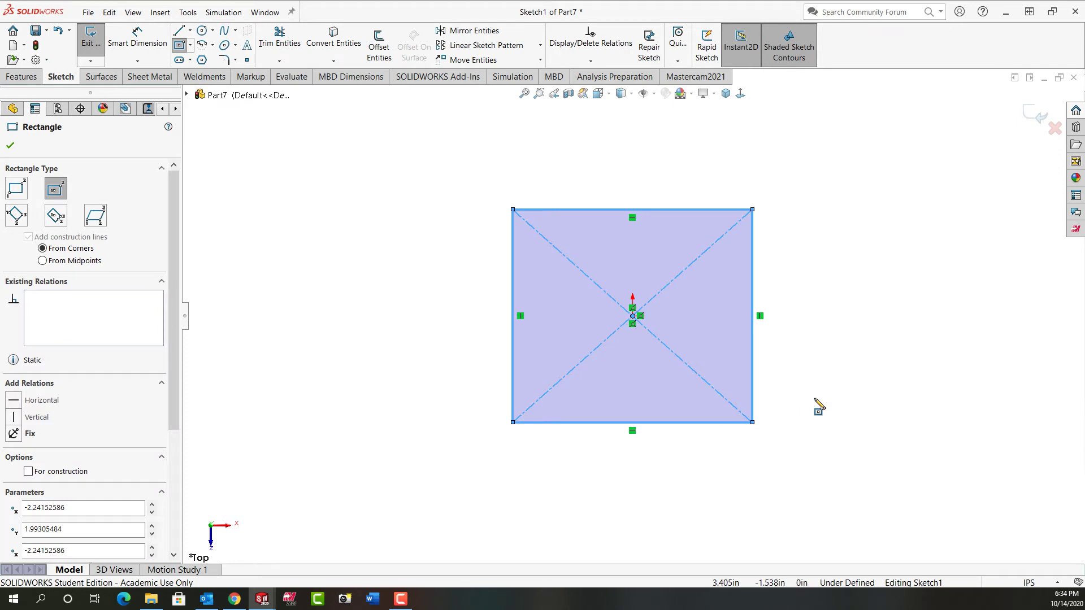
# - Dimension the rectangle 6.000 wide and 5.000 tall
pyautogui.moveTo(816, 400); pyautogui.dragTo(820, 339, button='right')
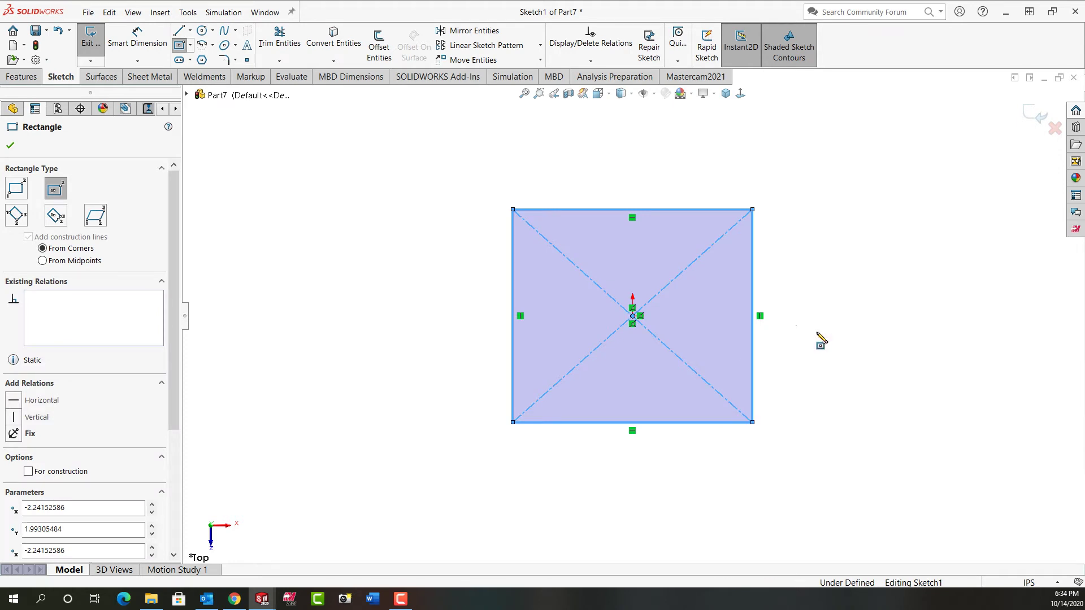
pyautogui.click(658, 210)
pyautogui.click(649, 176)
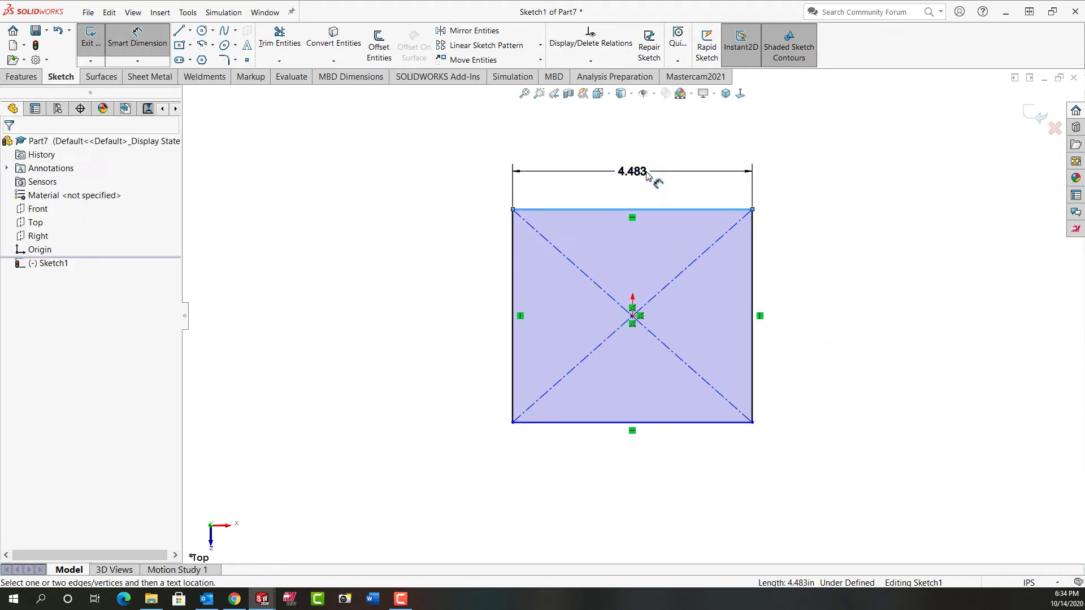
pyautogui.write('6')
pyautogui.press('Return')
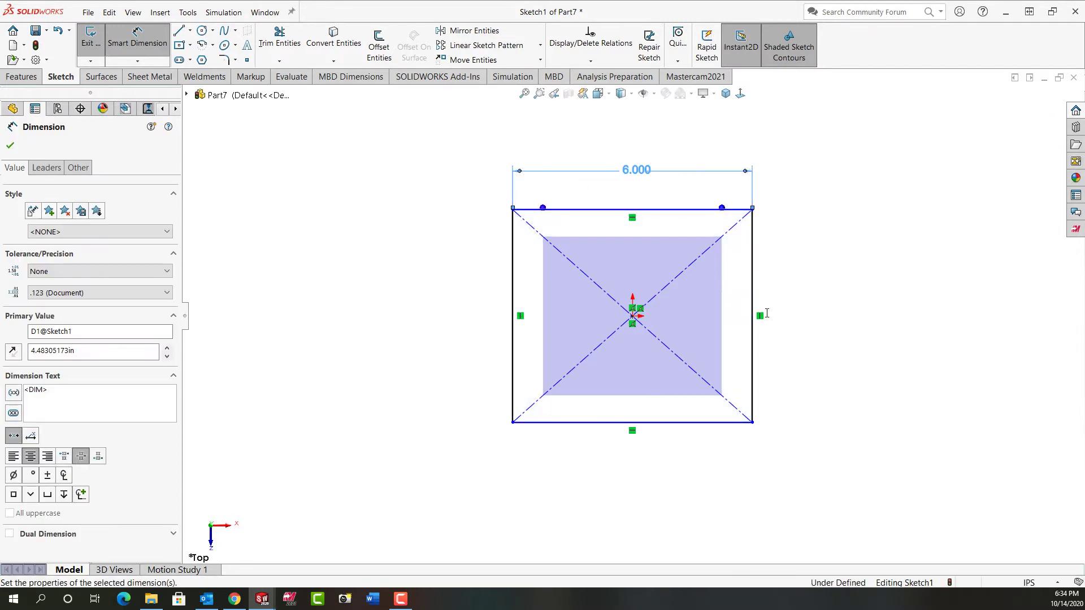
pyautogui.click(754, 314)
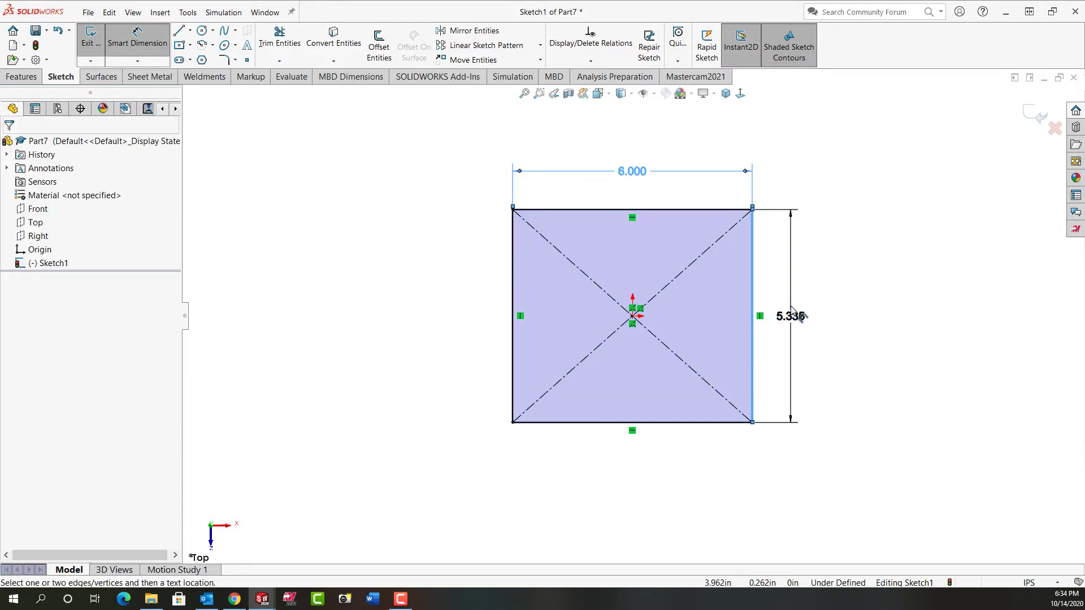
pyautogui.click(792, 311)
pyautogui.write('5')
pyautogui.press('Return')
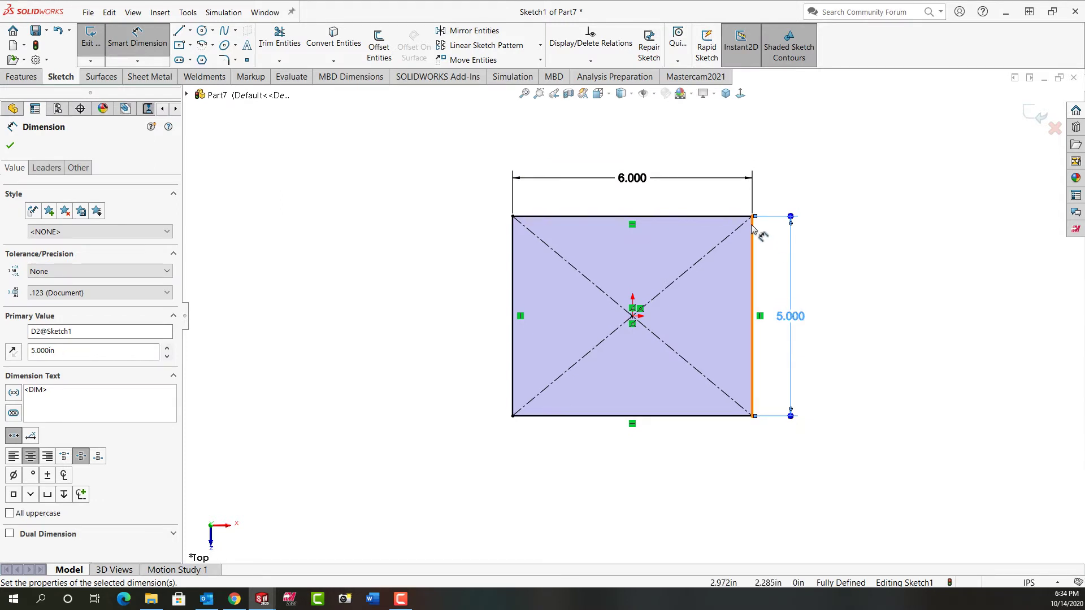
# - Fillet all four rectangle corners with a 0.500 in radius
pyautogui.click(225, 60)
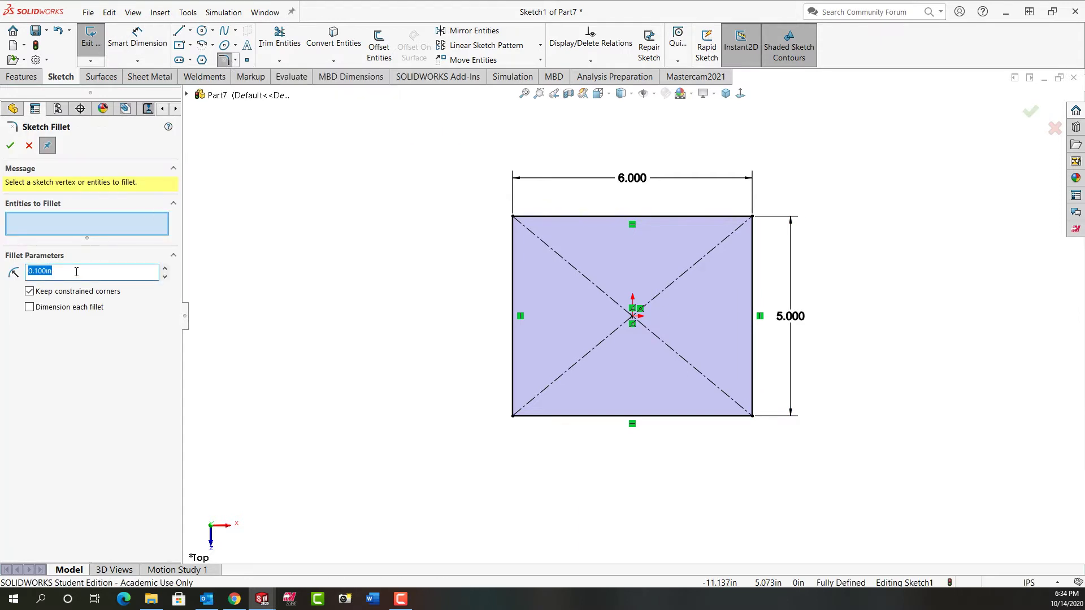
pyautogui.write('.')
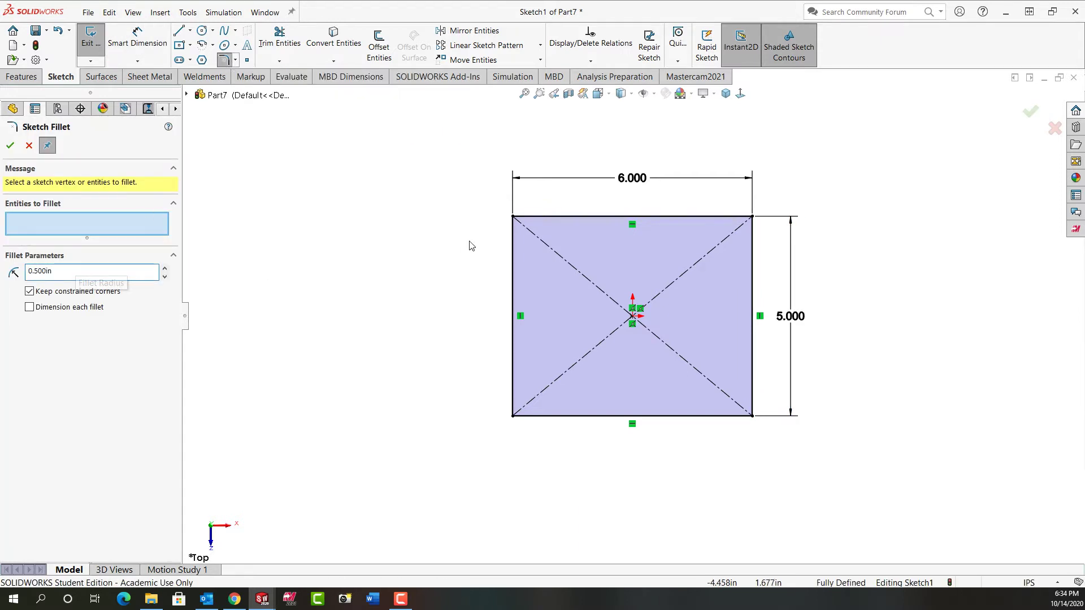
pyautogui.click(513, 218)
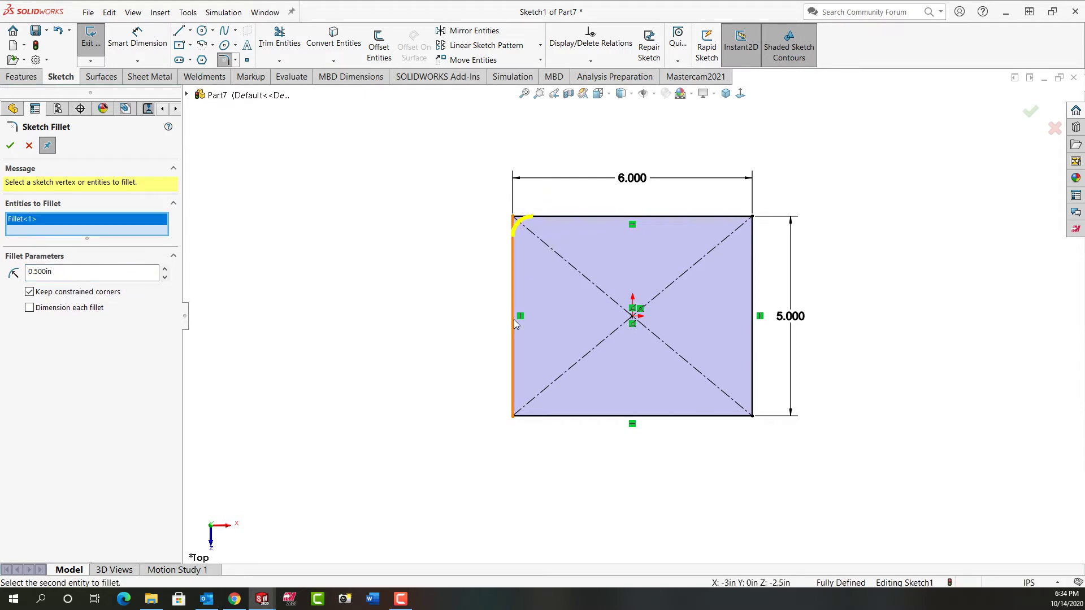
pyautogui.click(514, 417)
pyautogui.click(752, 421)
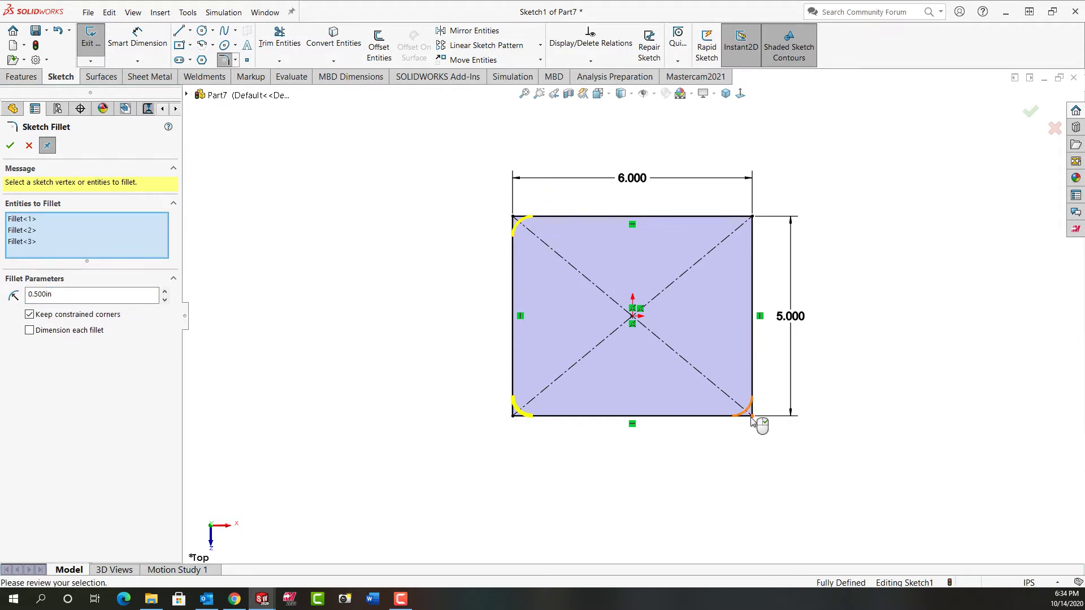
pyautogui.click(753, 219)
pyautogui.press('Return')
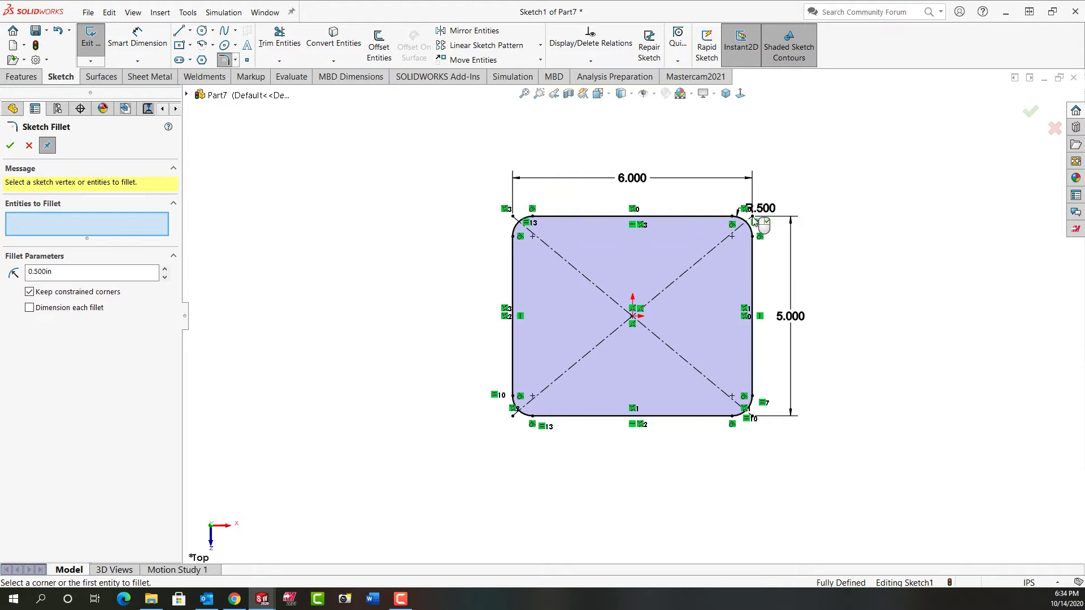
# - Close the fillet tool and exit Sketch1
pyautogui.rightClick(816, 239)
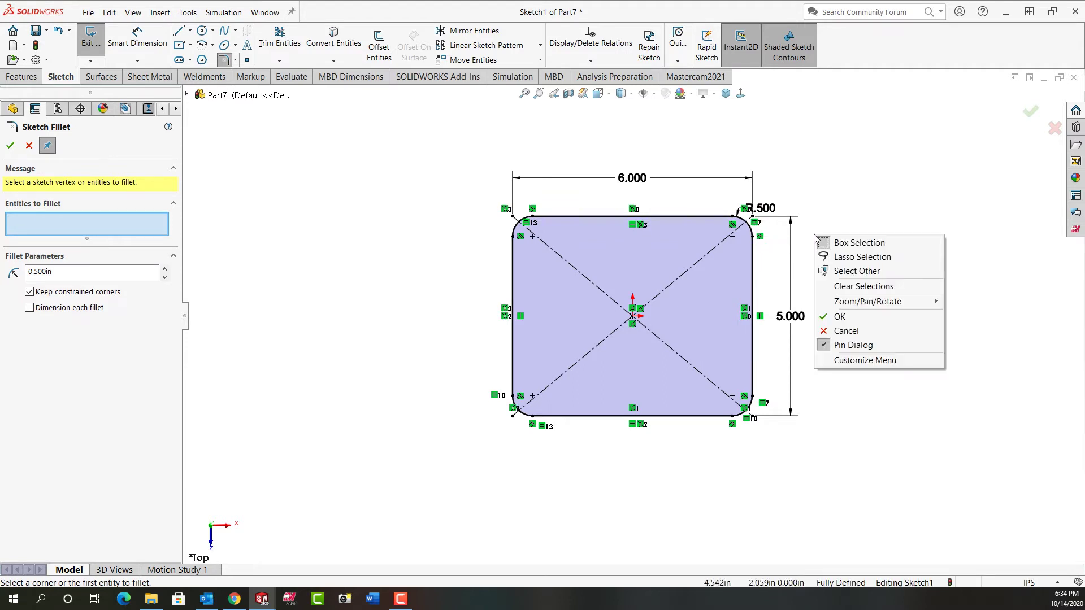
pyautogui.click(841, 320)
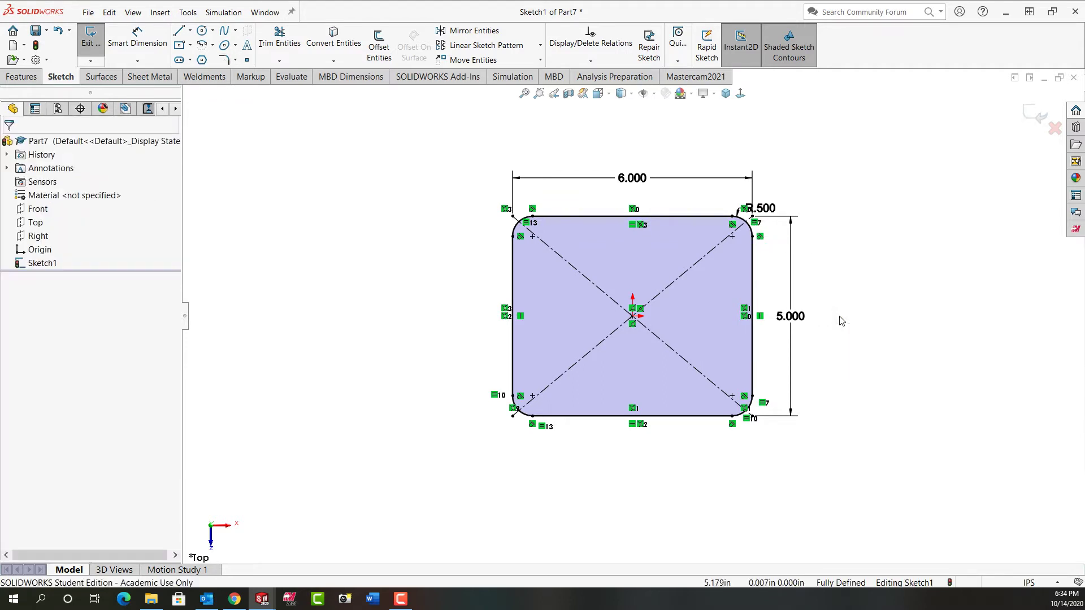
pyautogui.rightClick(861, 229)
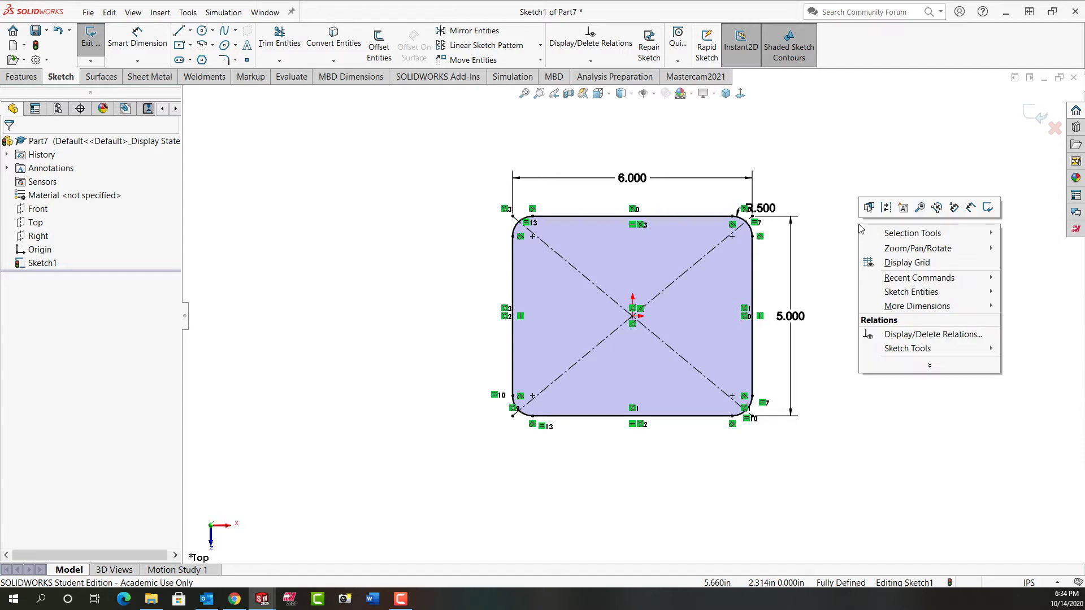
pyautogui.click(987, 214)
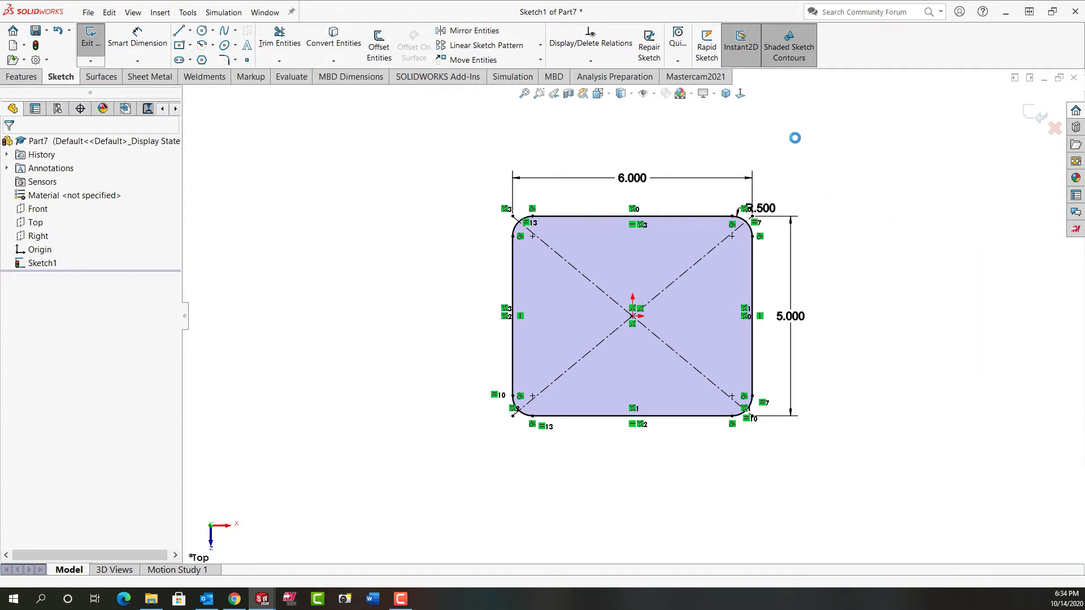
# - In isometric view, create Plane1 offset 3.000 in from the Top plane
pyautogui.click(726, 93)
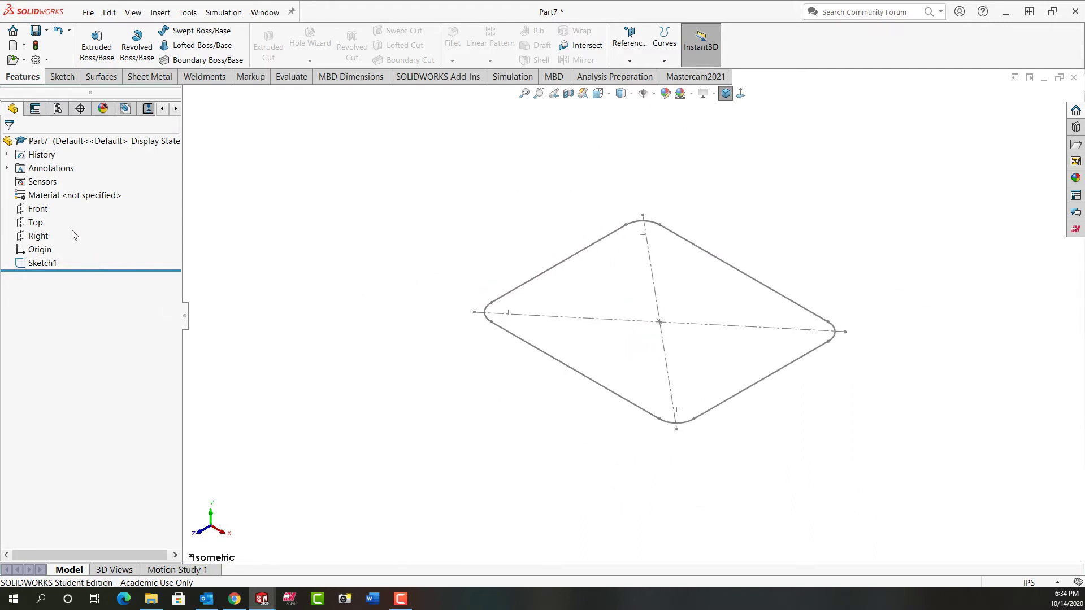
pyautogui.click(40, 225)
pyautogui.click(628, 54)
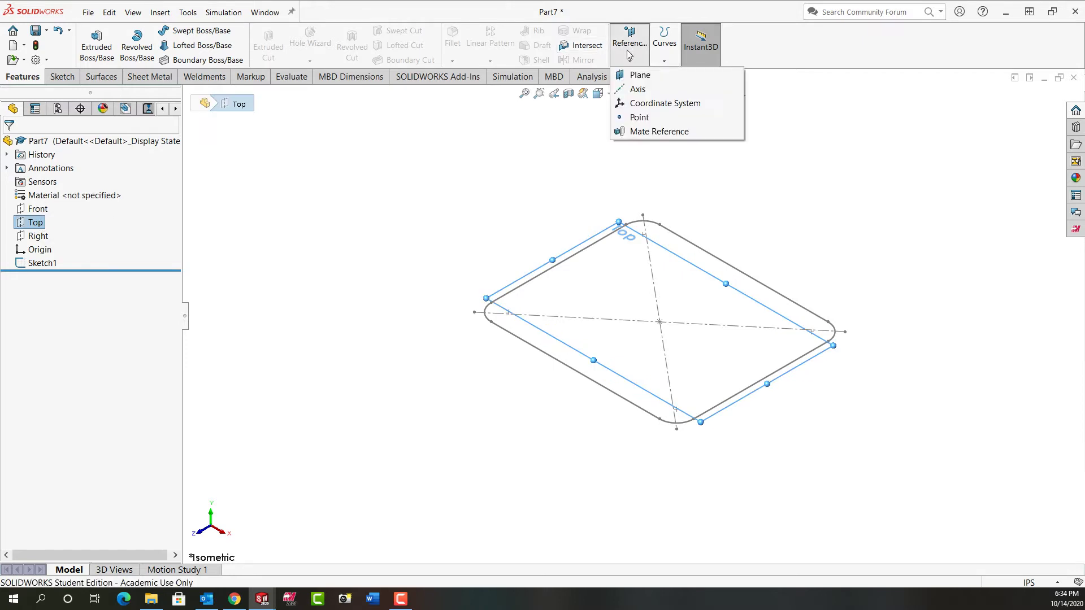
pyautogui.click(641, 76)
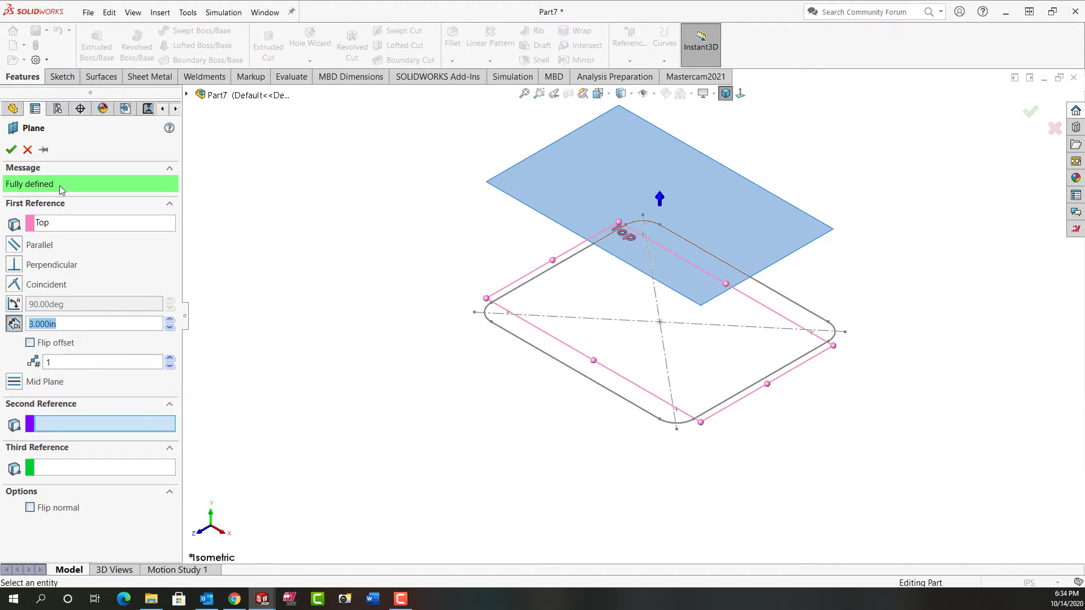
pyautogui.click(10, 150)
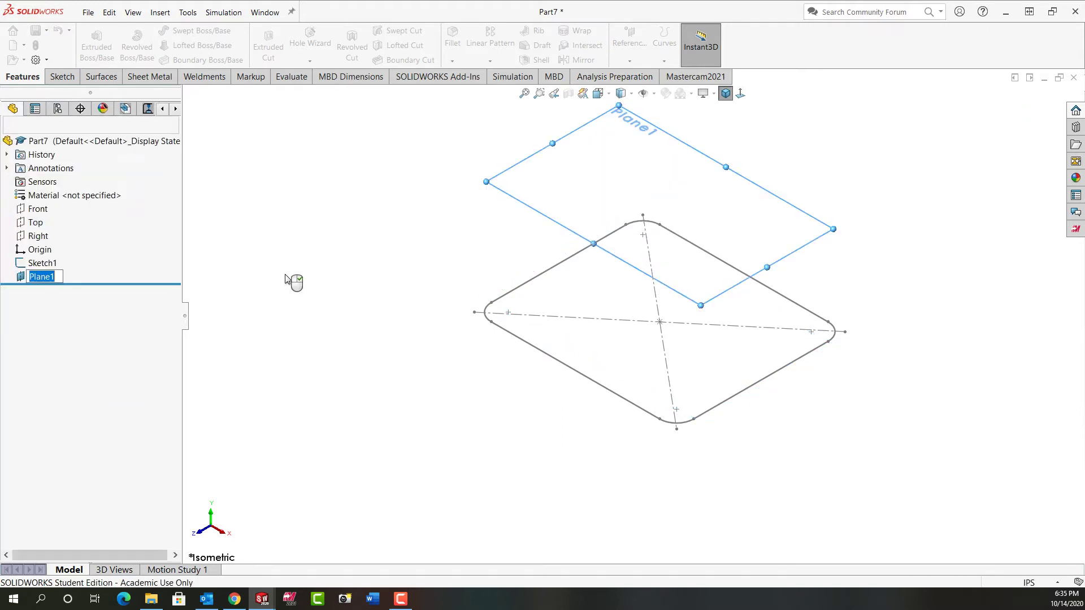
pyautogui.press('Return')
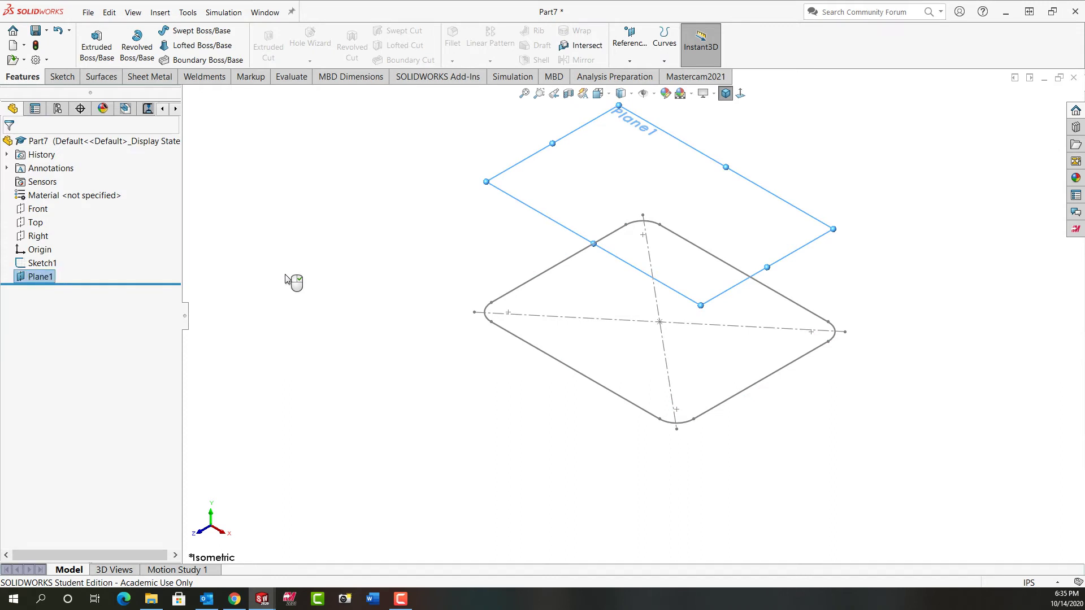
# - Start a sketch on Plane1 and draw a circle centred on the origin
pyautogui.click(47, 277)
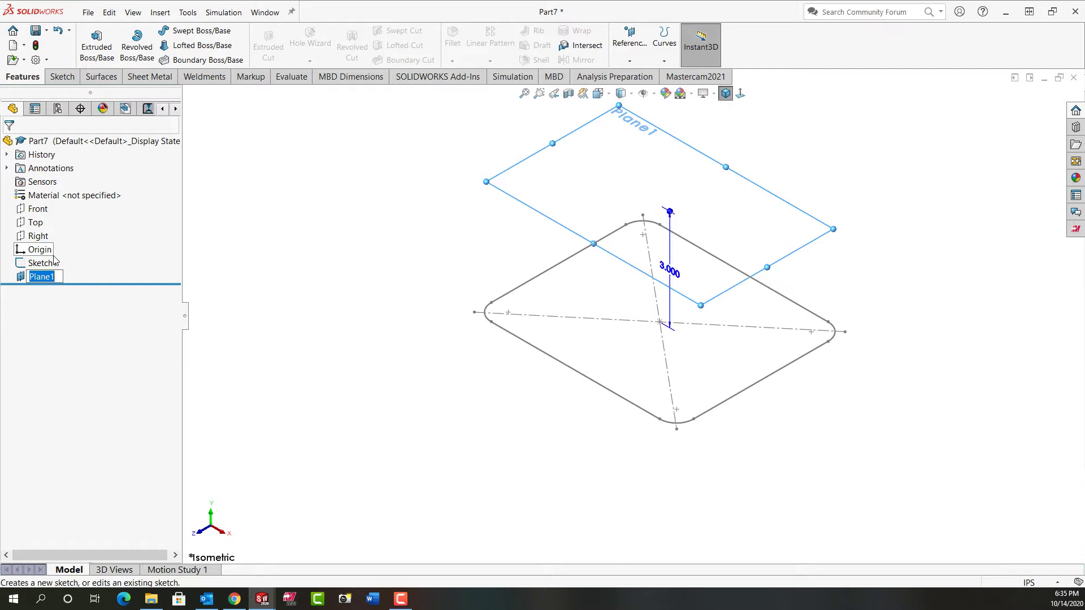
pyautogui.click(88, 273)
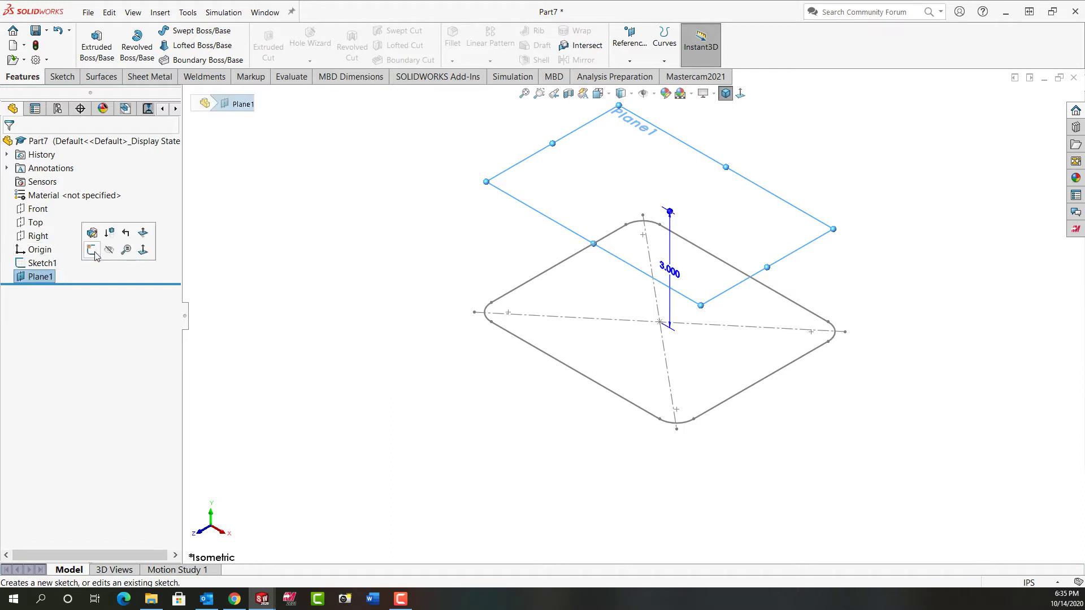
pyautogui.click(92, 250)
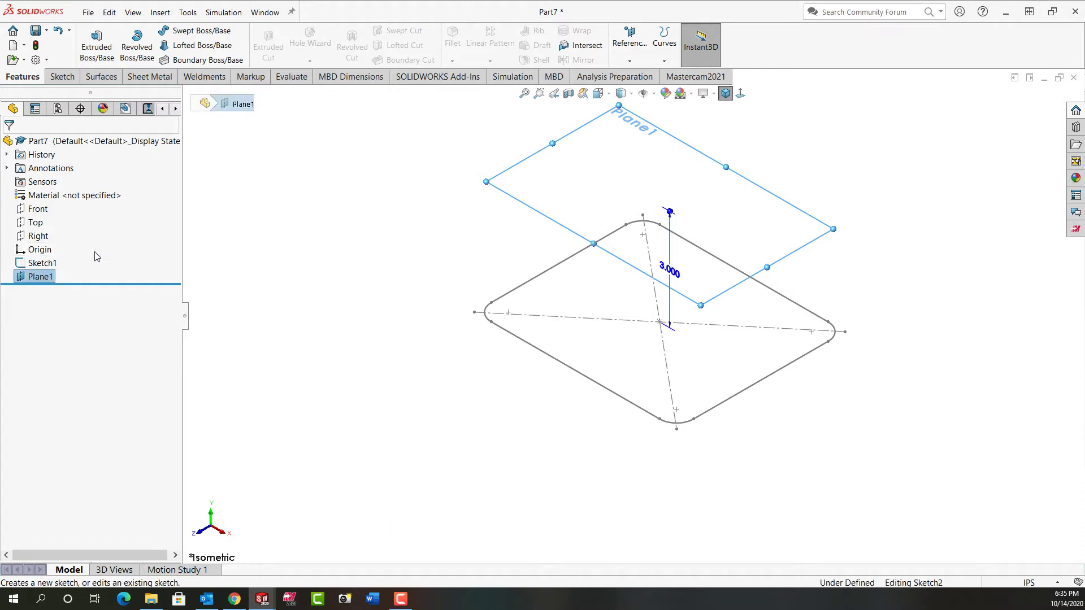
pyautogui.click(727, 94)
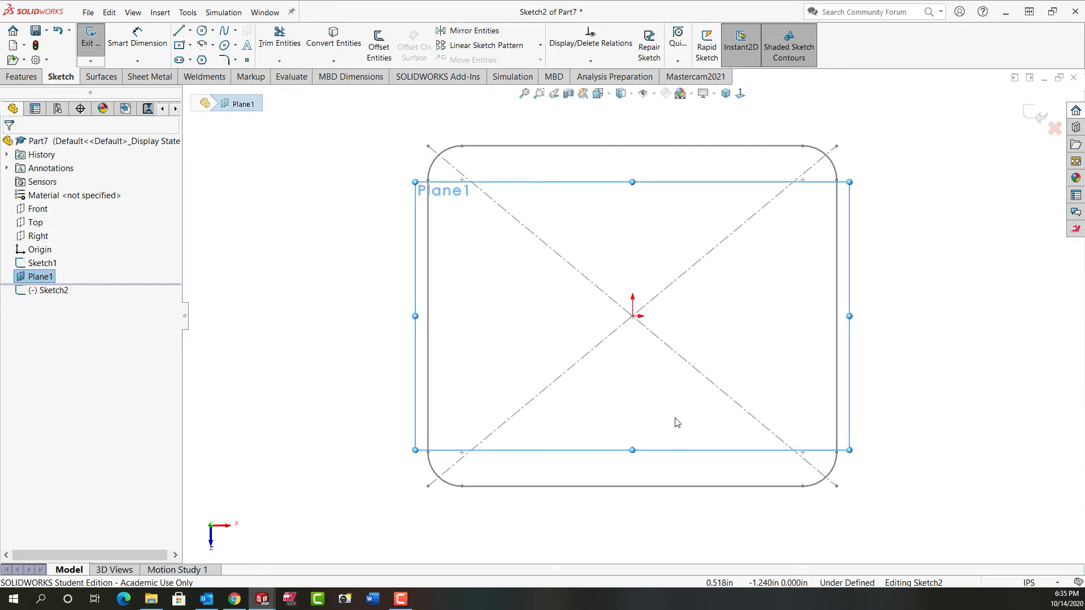
pyautogui.moveTo(281, 339); pyautogui.dragTo(341, 340, button='right')
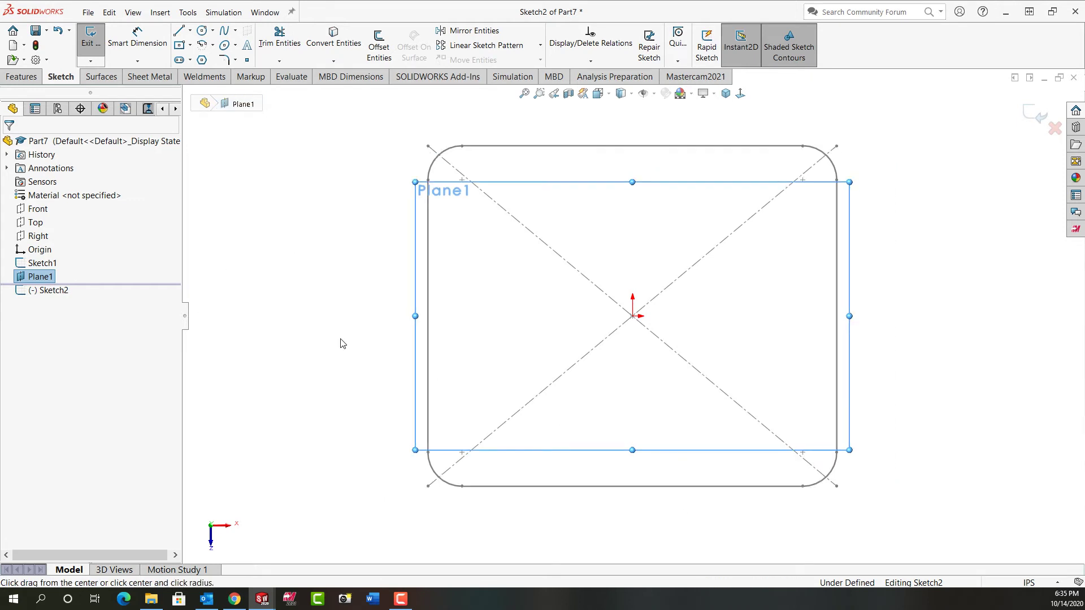
pyautogui.click(632, 316)
pyautogui.click(743, 511)
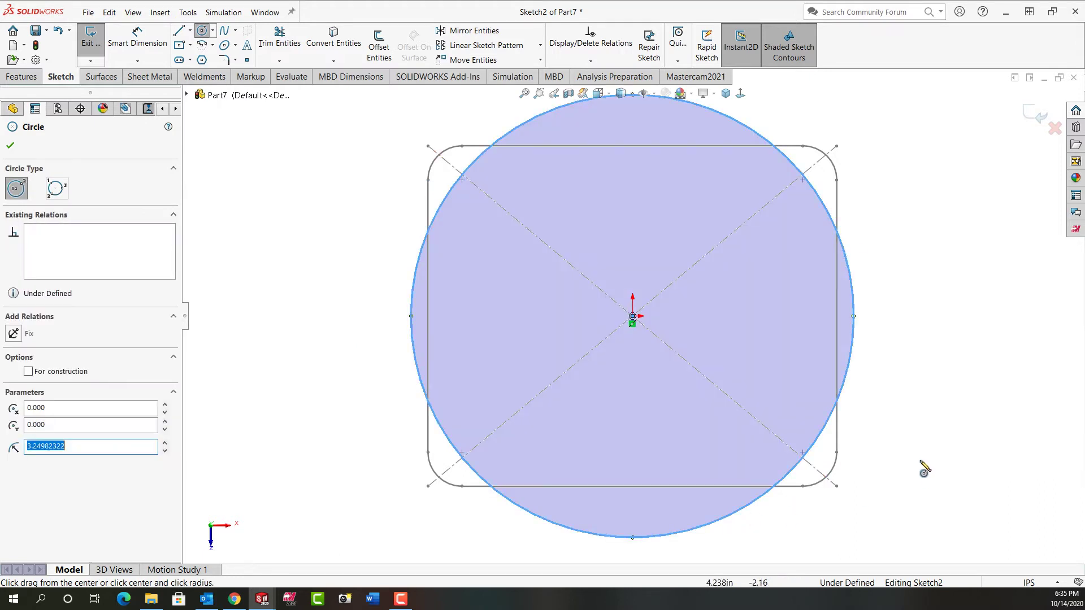
# - Dimension the circle's diameter to 7.000 in
pyautogui.moveTo(921, 416); pyautogui.dragTo(918, 385, button='right')
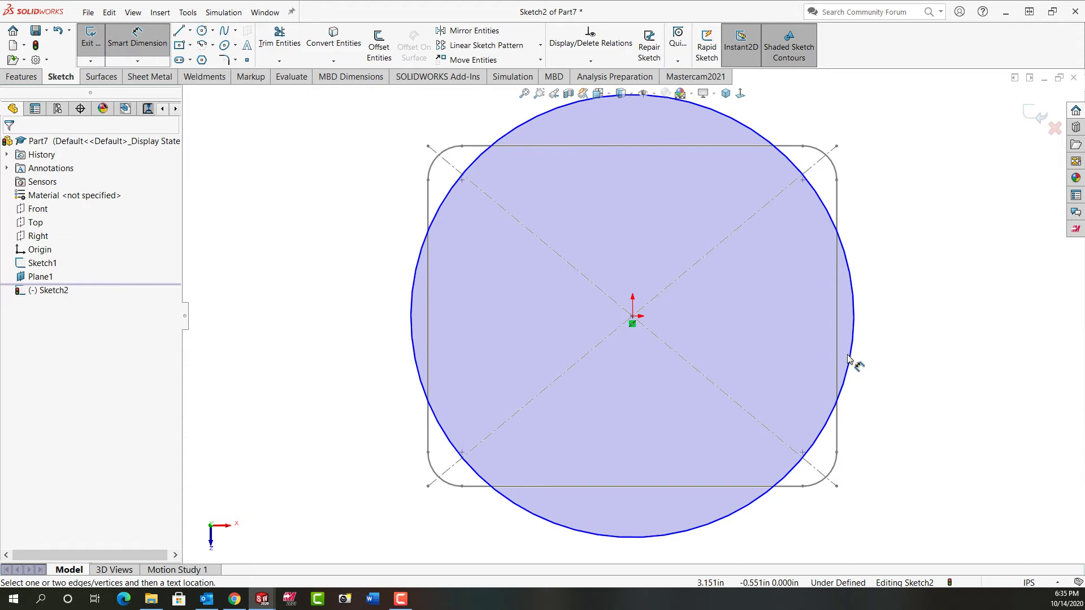
pyautogui.click(853, 294)
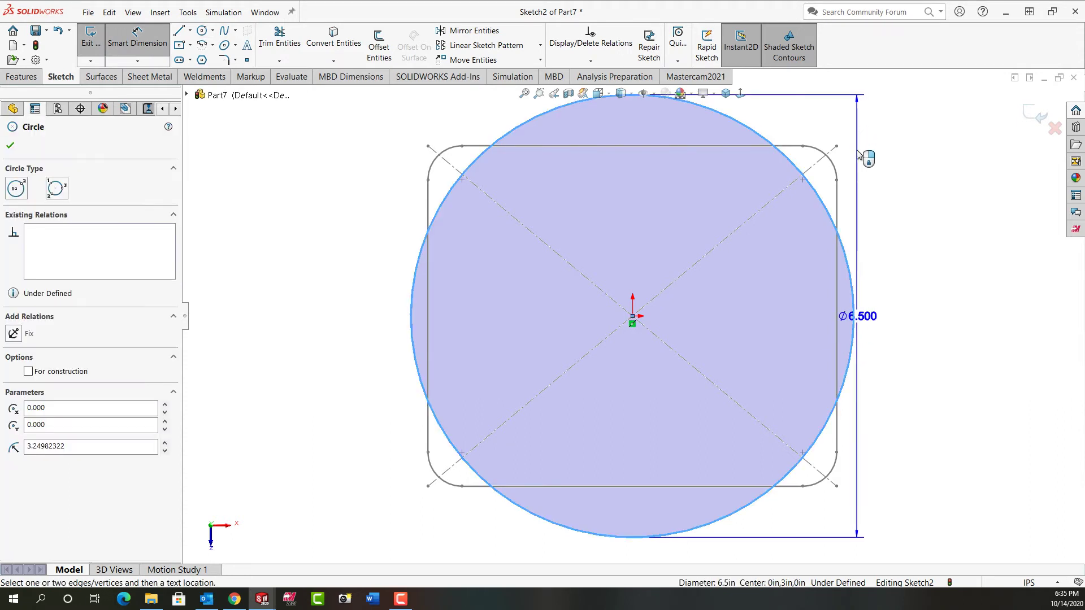
pyautogui.click(859, 157)
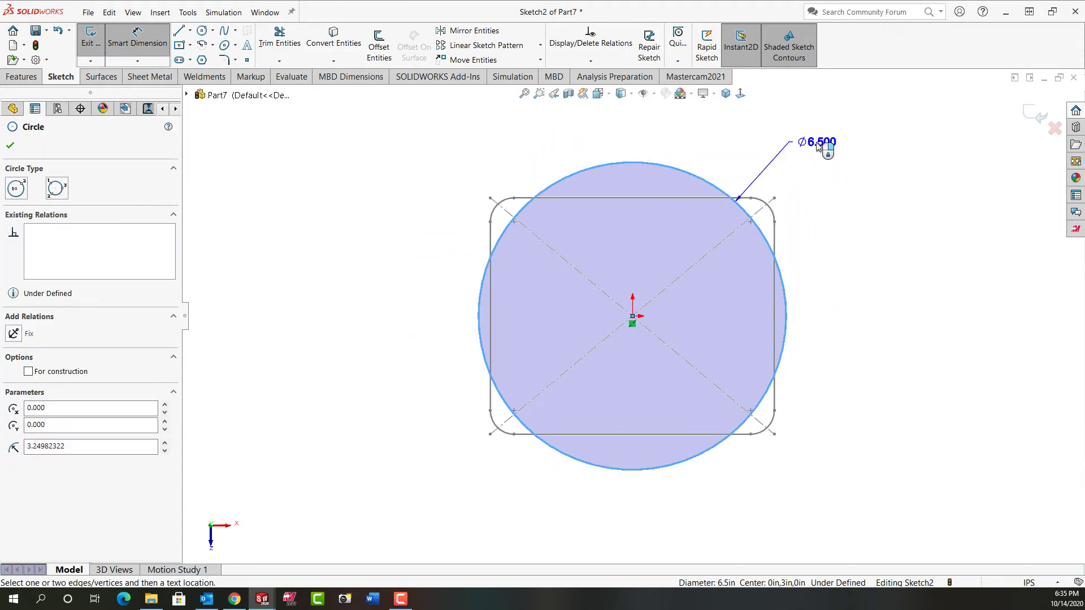
pyautogui.click(818, 146)
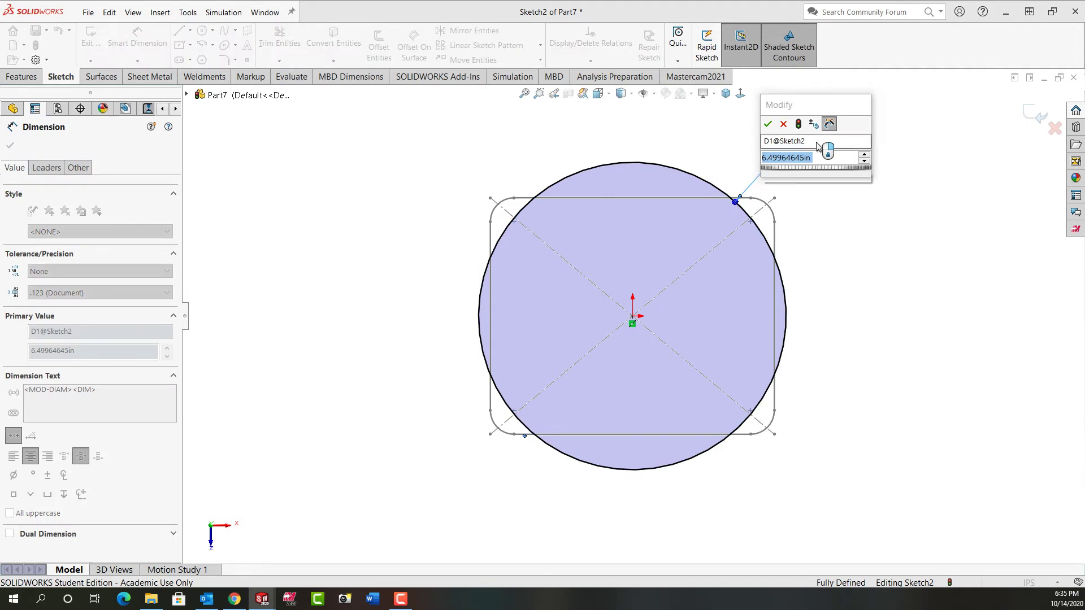
pyautogui.write('7.')
pyautogui.press('Return')
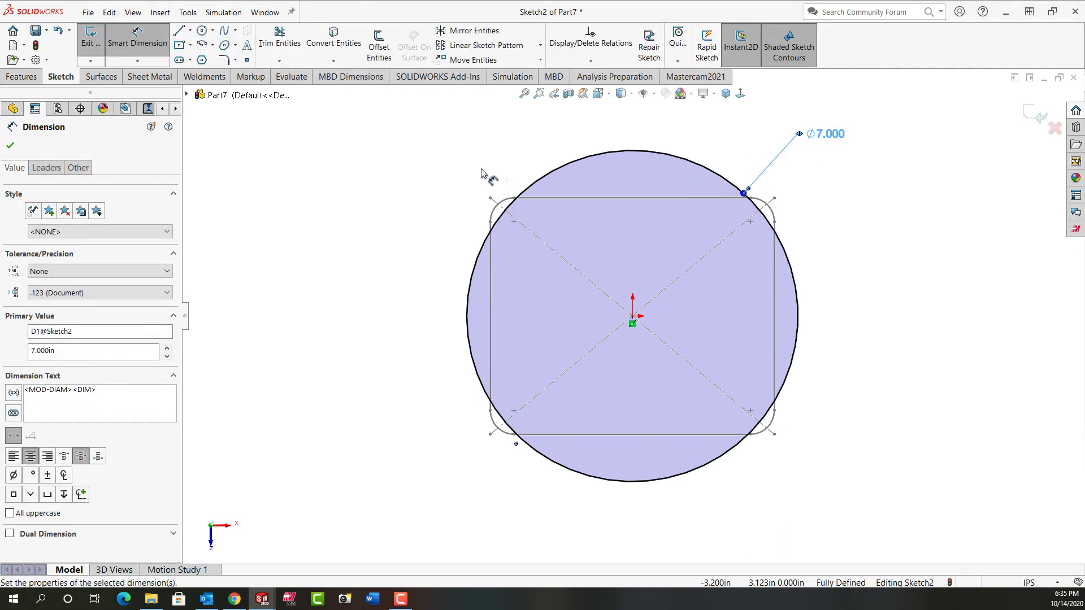
pyautogui.press('Escape')
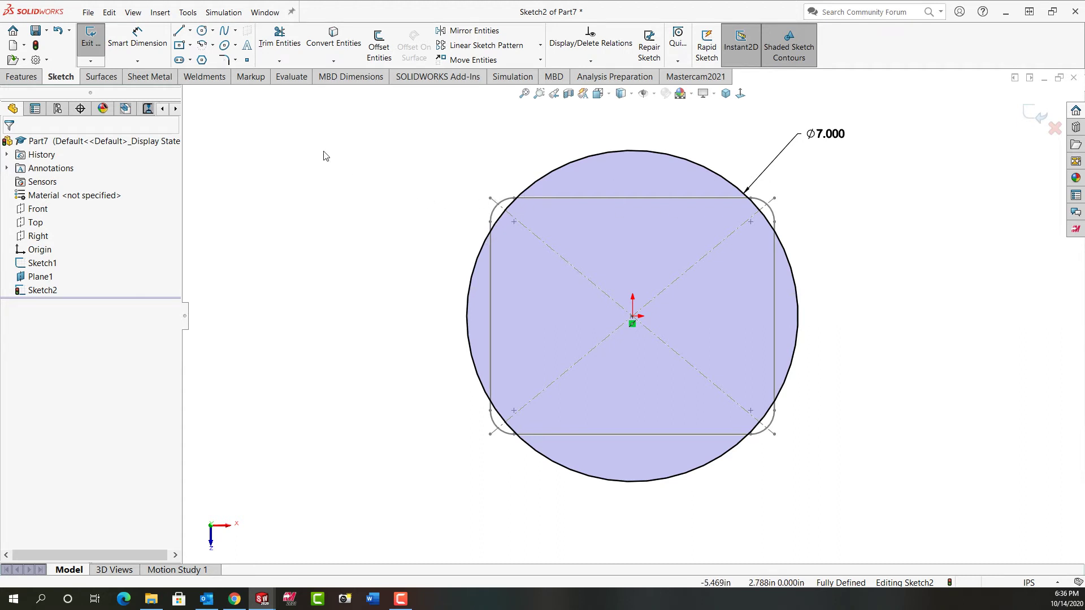
# - Split the 7-inch circle at eight points around the rounded rectangle's outline using Split Entities
pyautogui.click(189, 17)
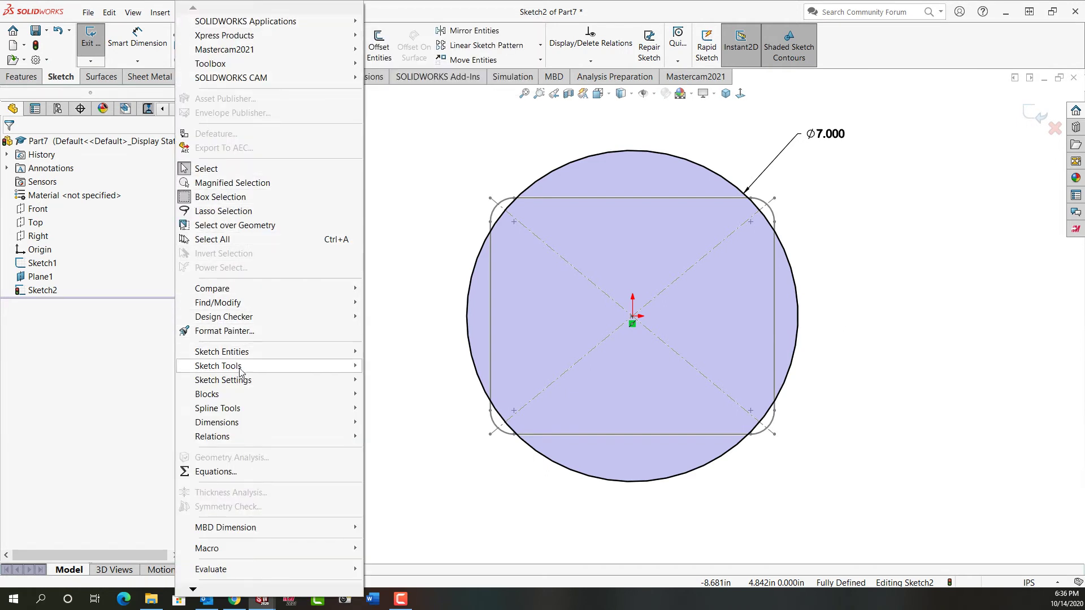
pyautogui.moveTo(241, 371)
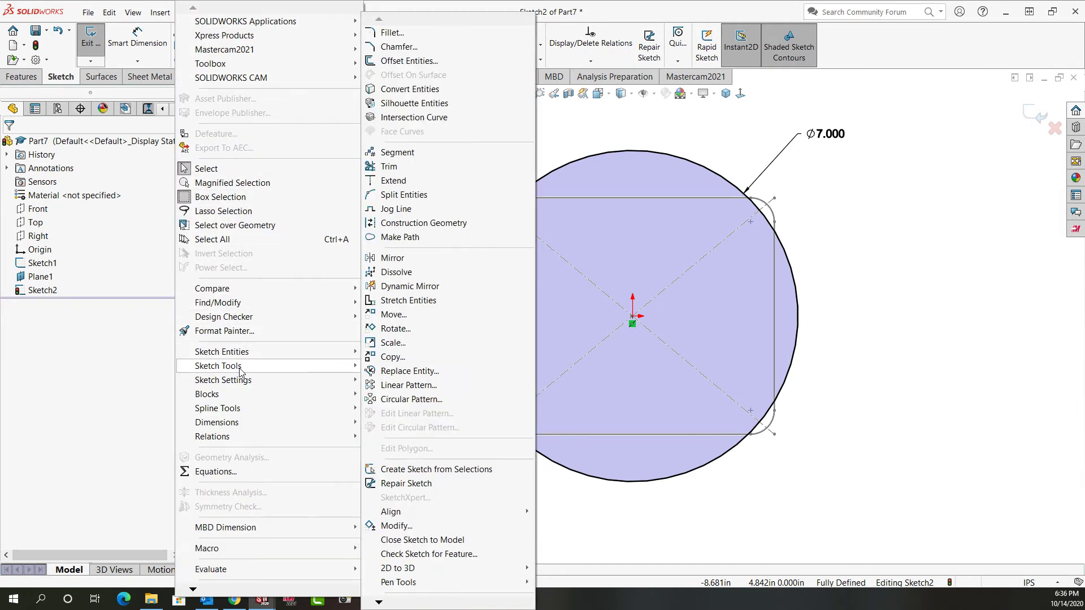
pyautogui.click(402, 195)
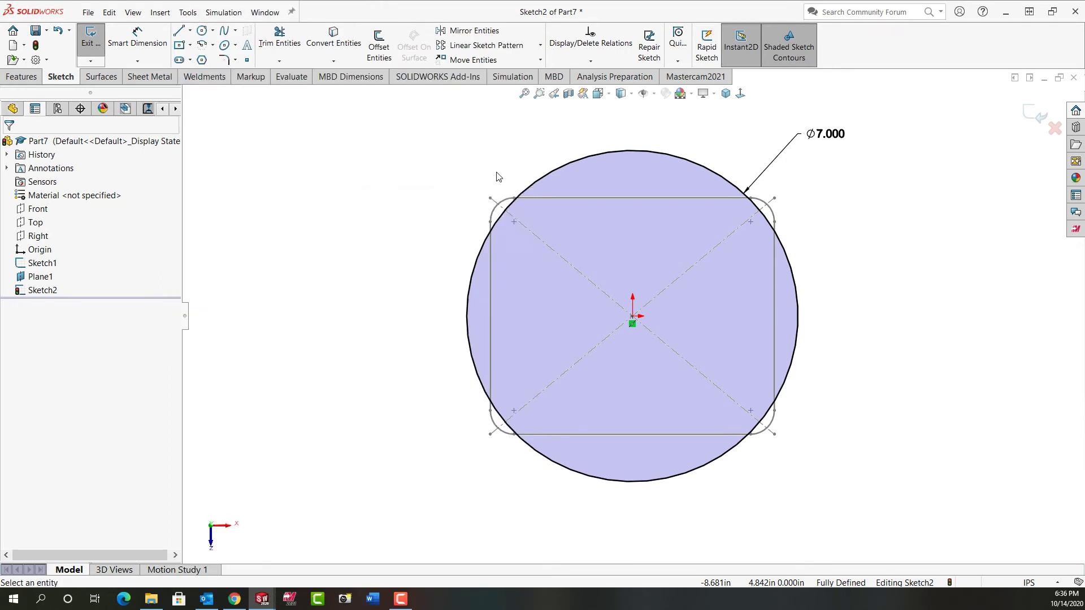
pyautogui.click(526, 190)
pyautogui.click(487, 238)
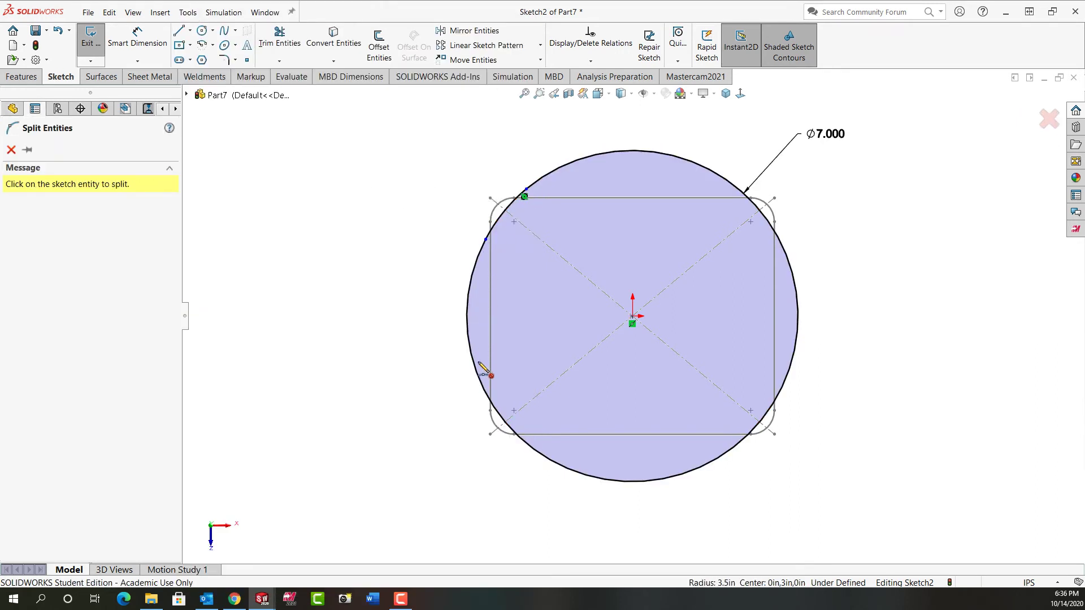
pyautogui.click(485, 377)
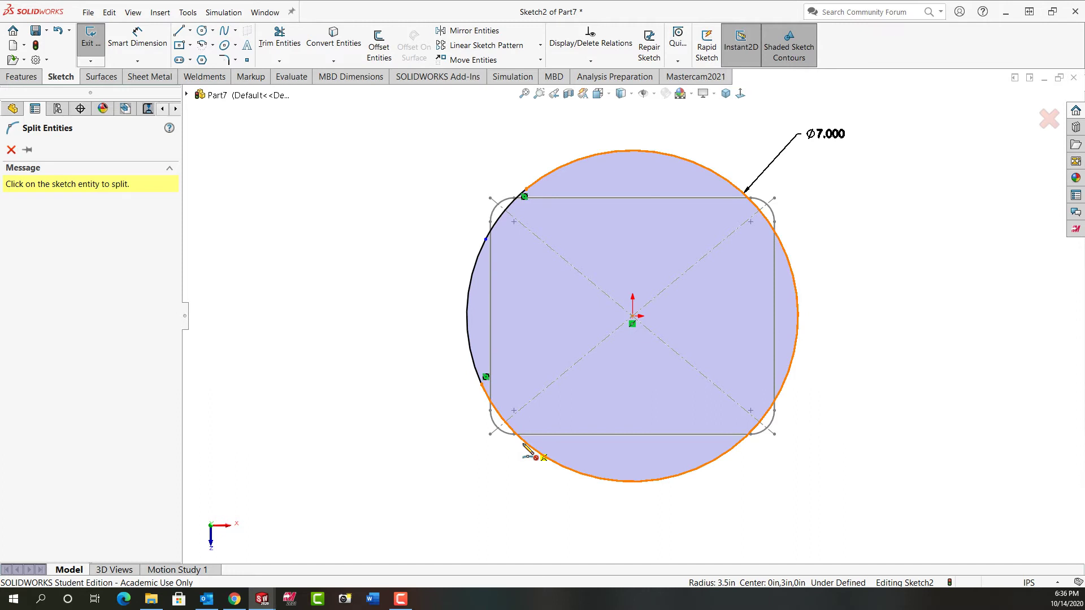
pyautogui.click(524, 437)
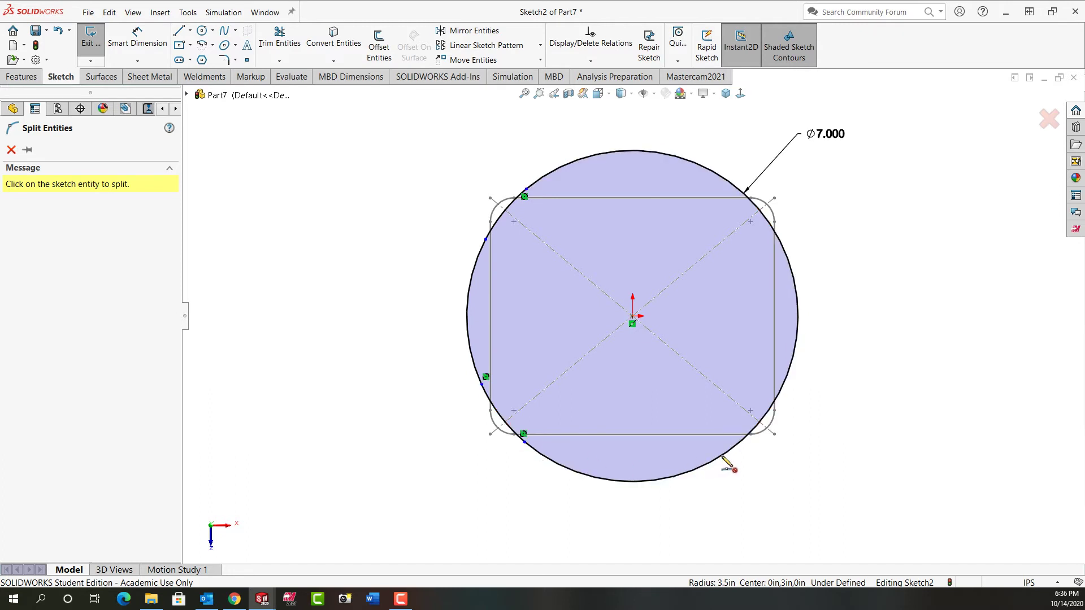
pyautogui.click(737, 444)
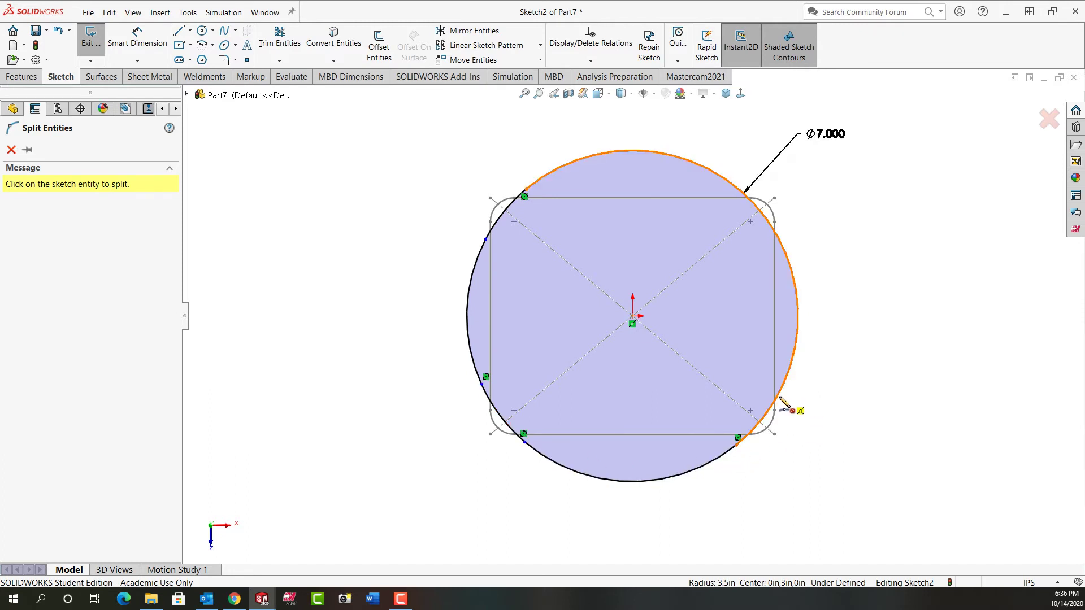
pyautogui.click(780, 397)
pyautogui.click(784, 249)
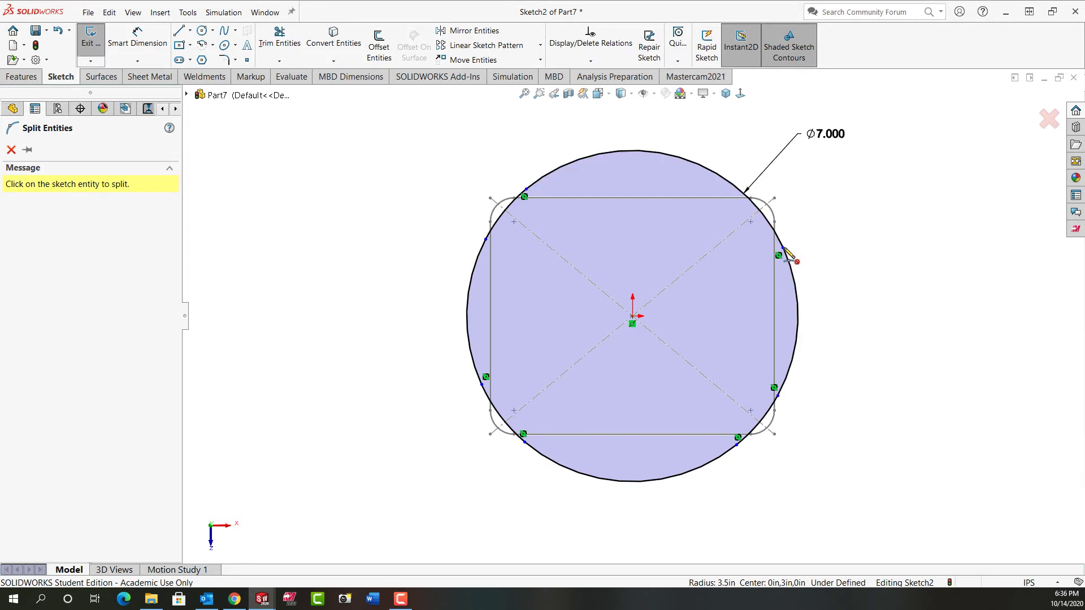
pyautogui.click(744, 188)
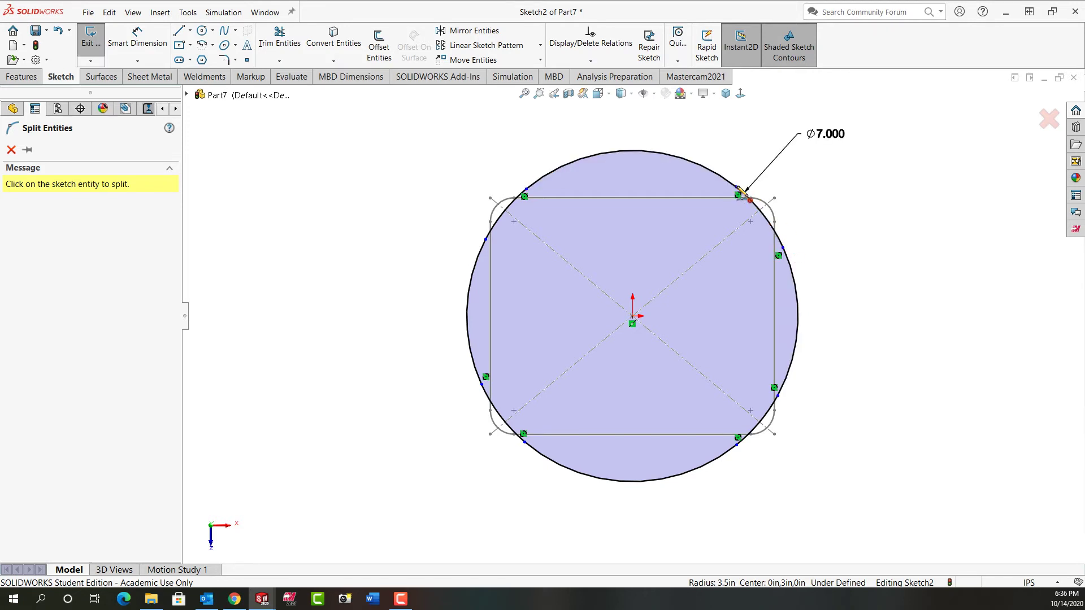
pyautogui.rightClick(805, 191)
# - Confirm the splits and make the top and upper-side split-point pairs horizontal
pyautogui.click(826, 241)
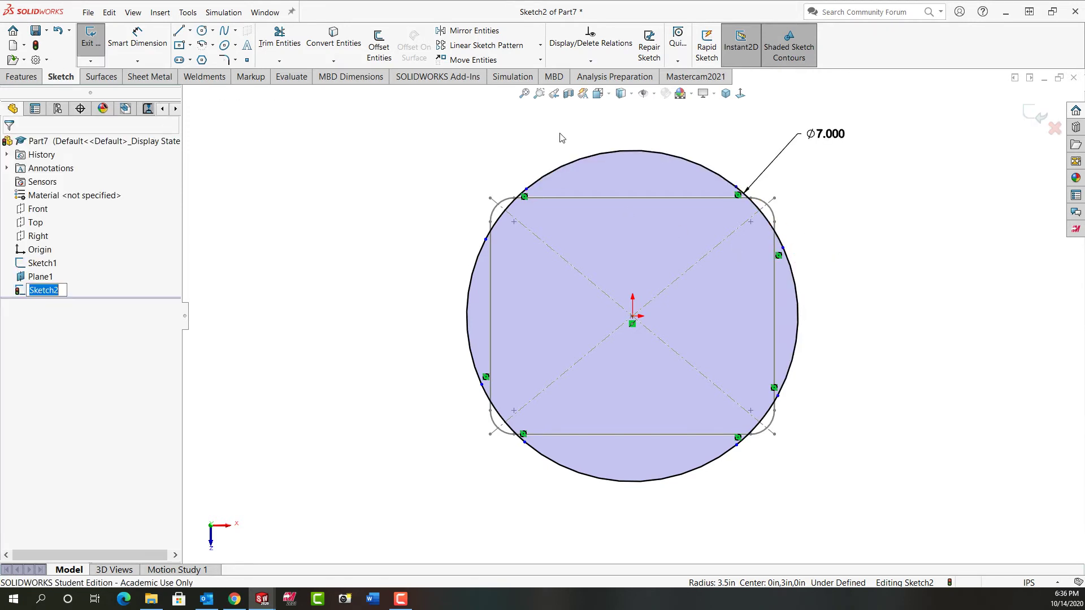
pyautogui.click(527, 187)
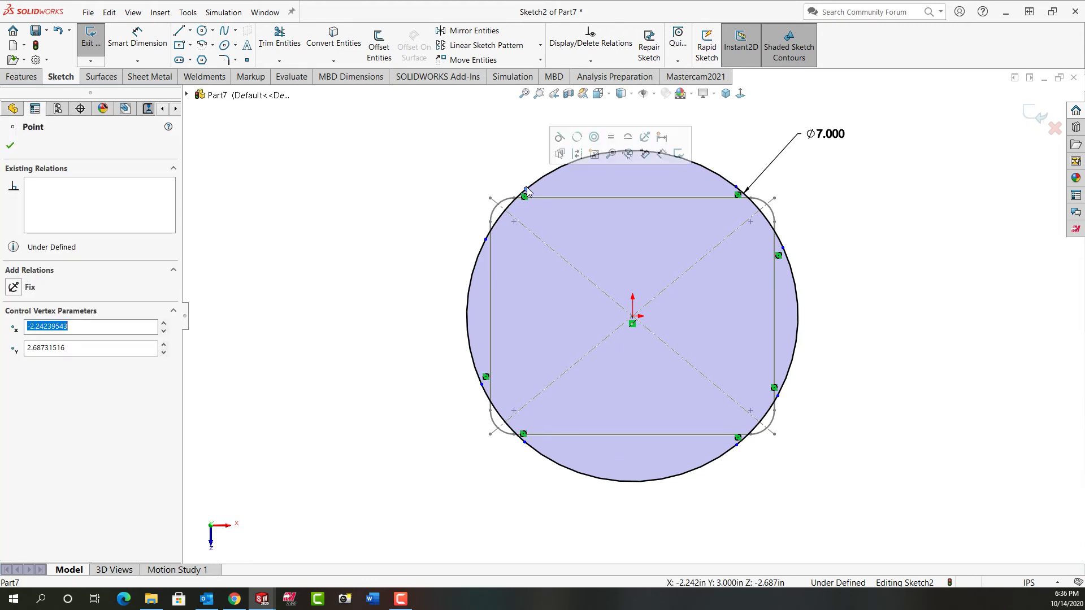
pyautogui.keyDown('ctrl'); pyautogui.click(737, 187); pyautogui.keyUp('ctrl')
pyautogui.click(770, 137)
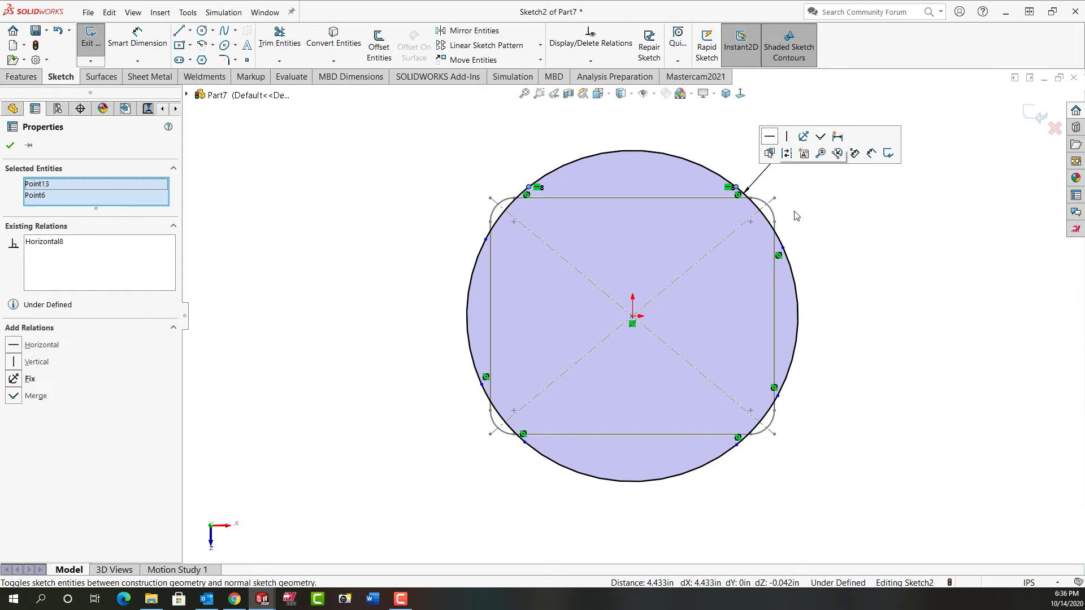
pyautogui.click(783, 248)
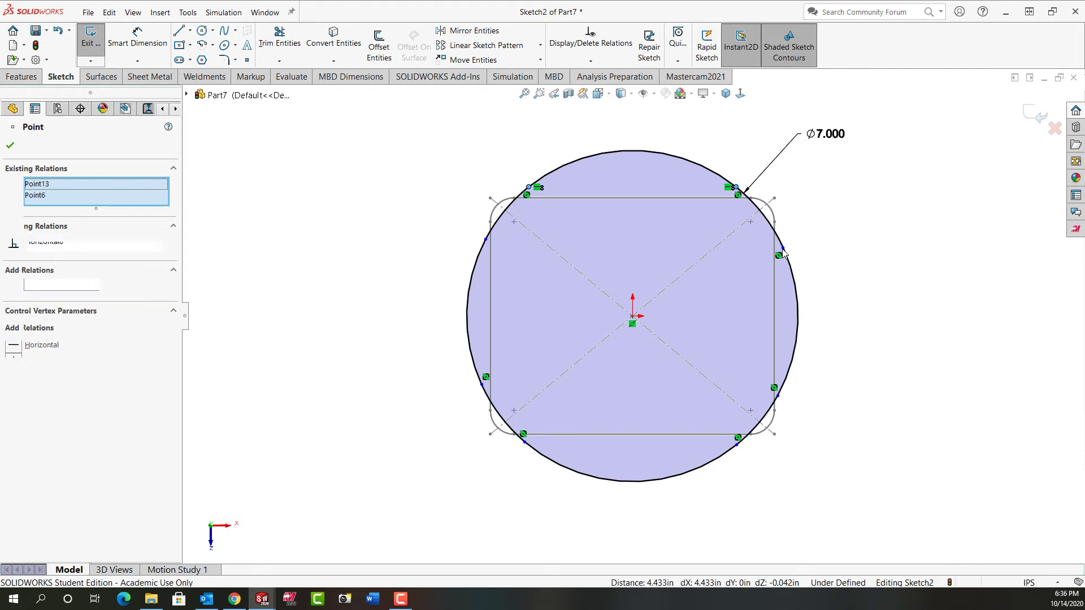
pyautogui.keyDown('ctrl'); pyautogui.click(485, 240); pyautogui.keyUp('ctrl')
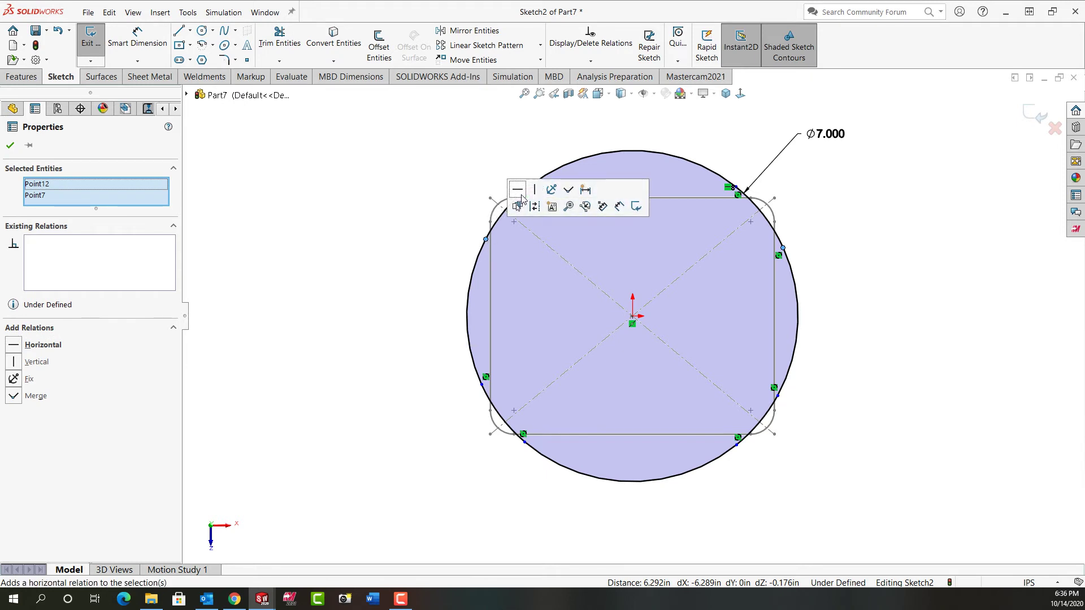
pyautogui.click(521, 193)
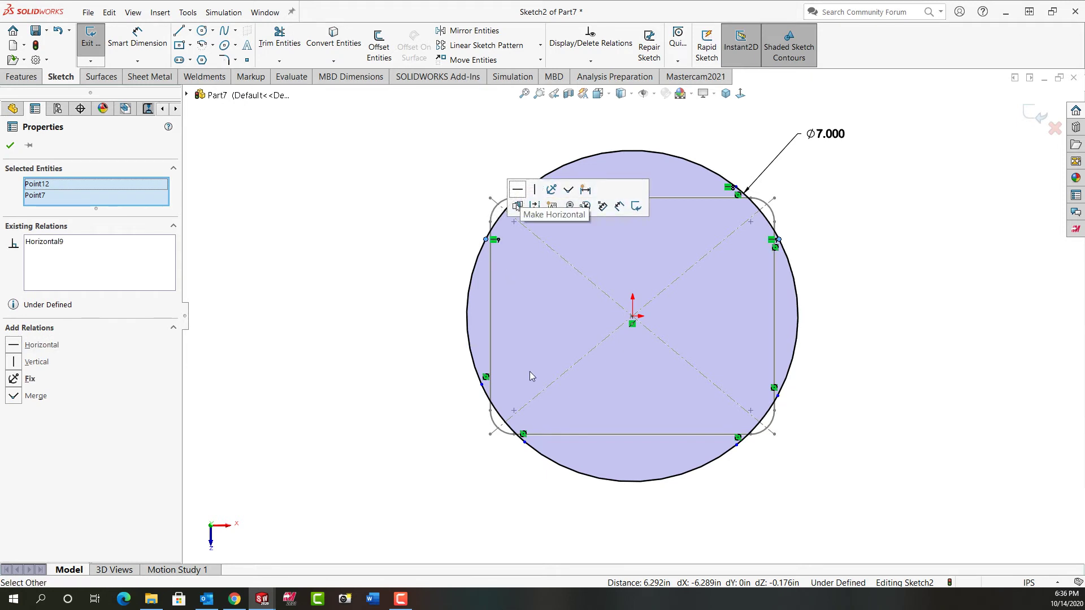
# - Make the lower-side and bottom split-point pairs horizontal
pyautogui.click(482, 384)
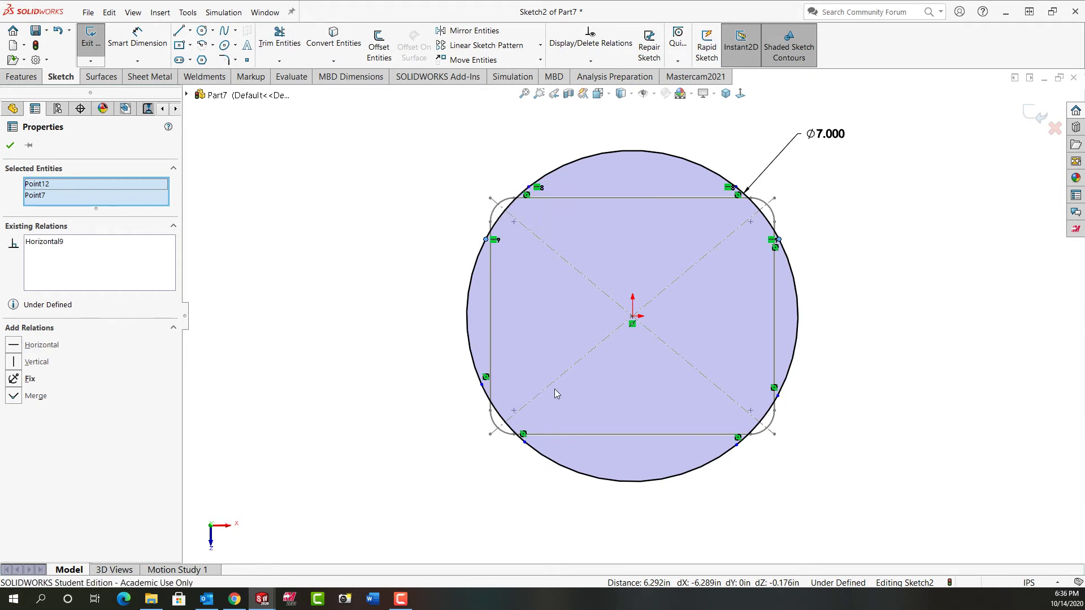
pyautogui.keyDown('ctrl'); pyautogui.click(778, 397); pyautogui.keyUp('ctrl')
pyautogui.click(812, 347)
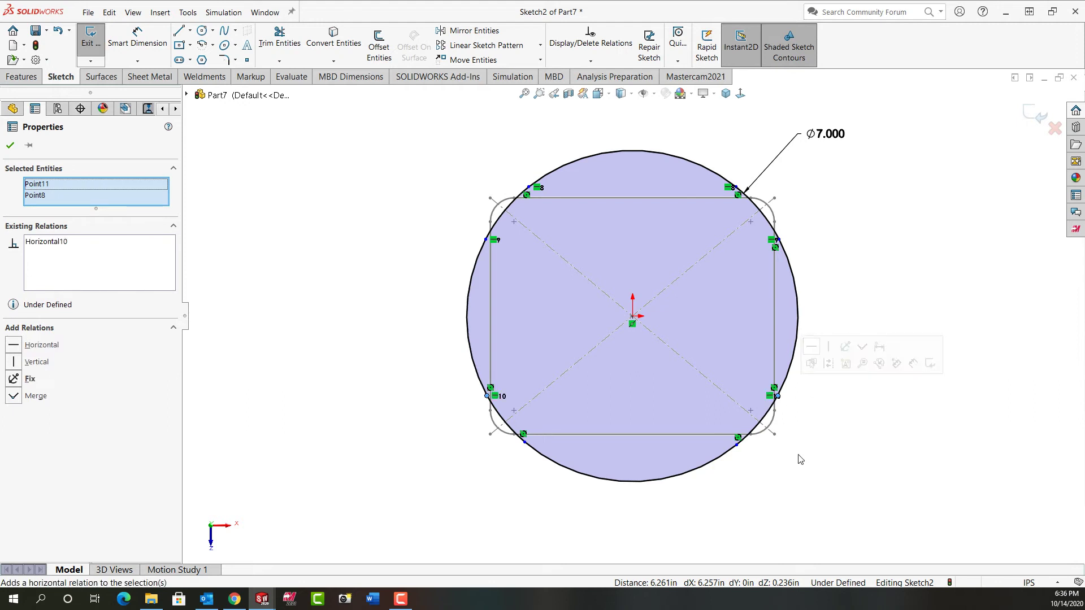
pyautogui.click(737, 446)
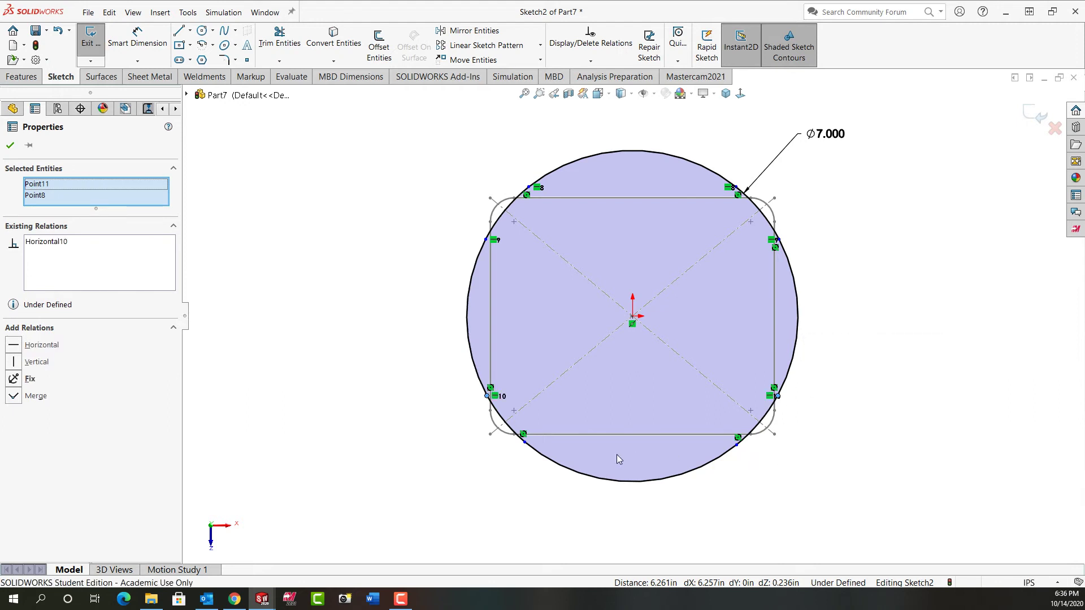
pyautogui.keyDown('ctrl'); pyautogui.click(525, 446); pyautogui.keyUp('ctrl')
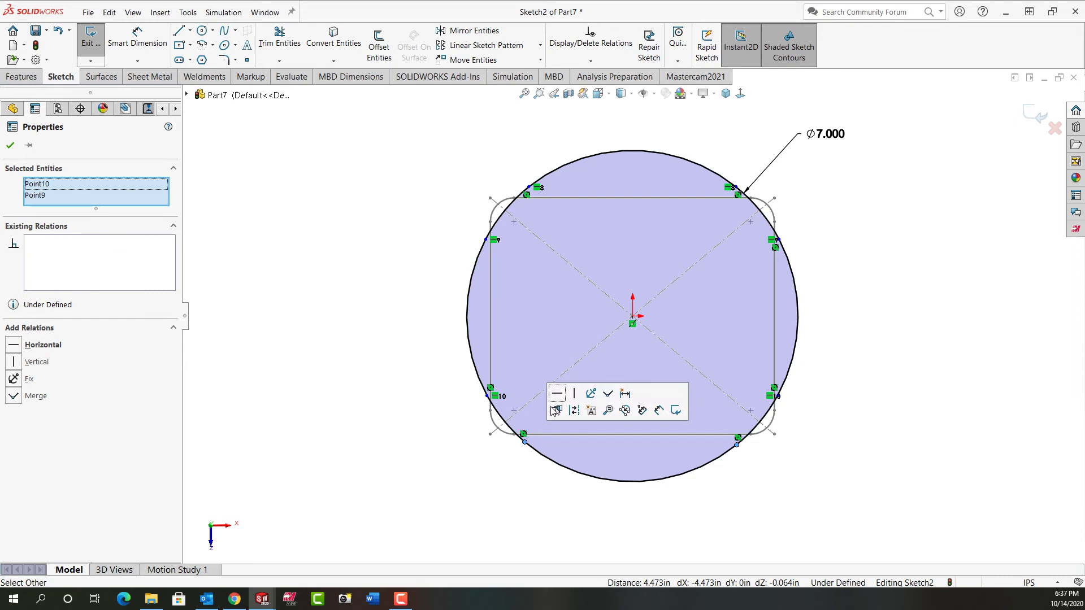
pyautogui.click(558, 403)
pyautogui.click(360, 394)
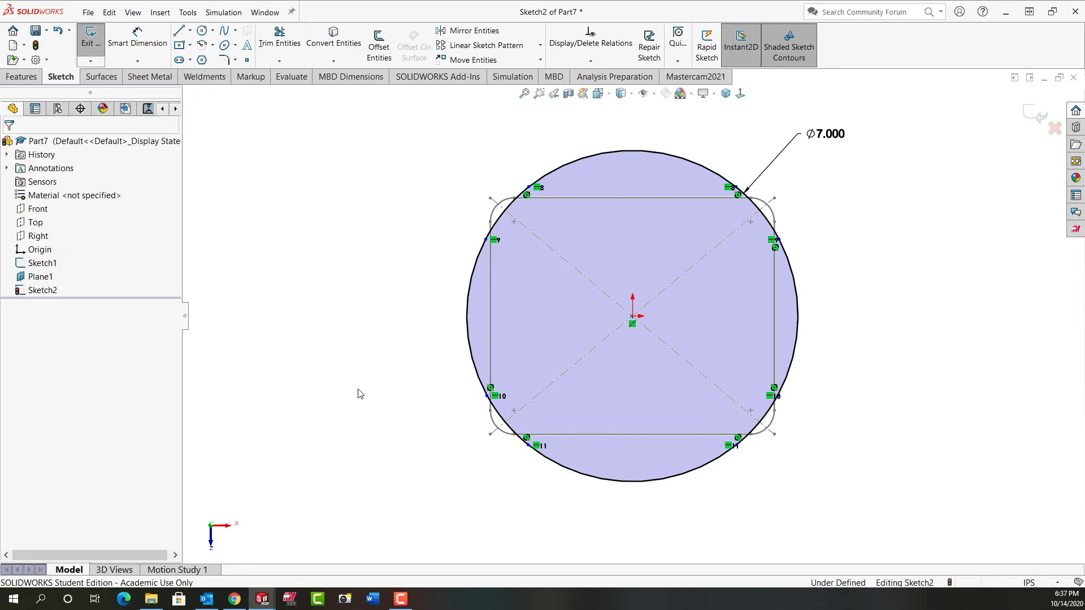
# - Add an 85° angle dimension between the top split points about the origin
pyautogui.moveTo(360, 394); pyautogui.dragTo(350, 333, button='right')
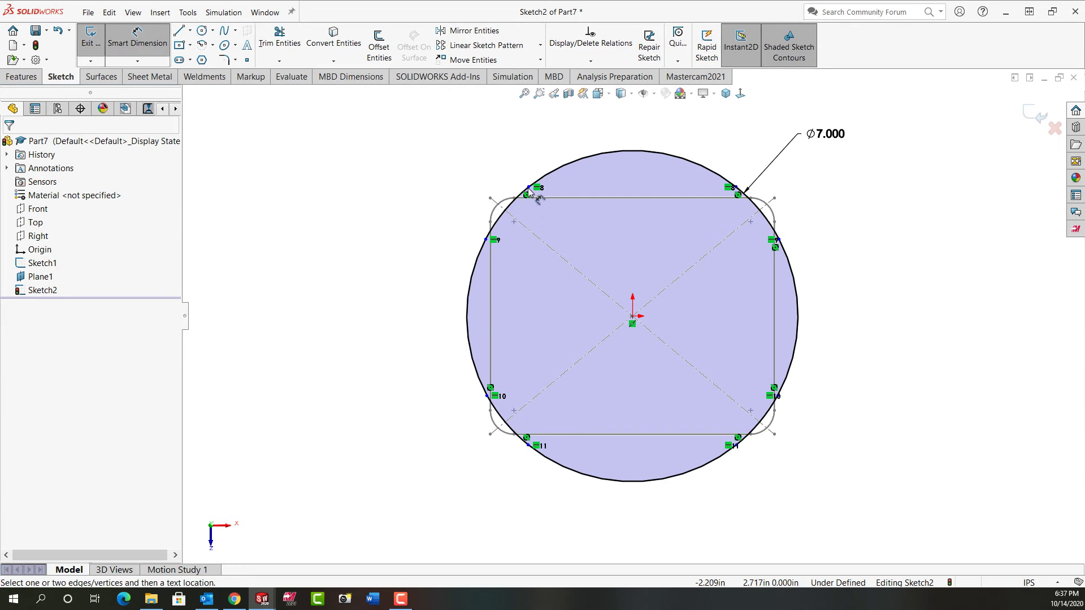
pyautogui.click(529, 188)
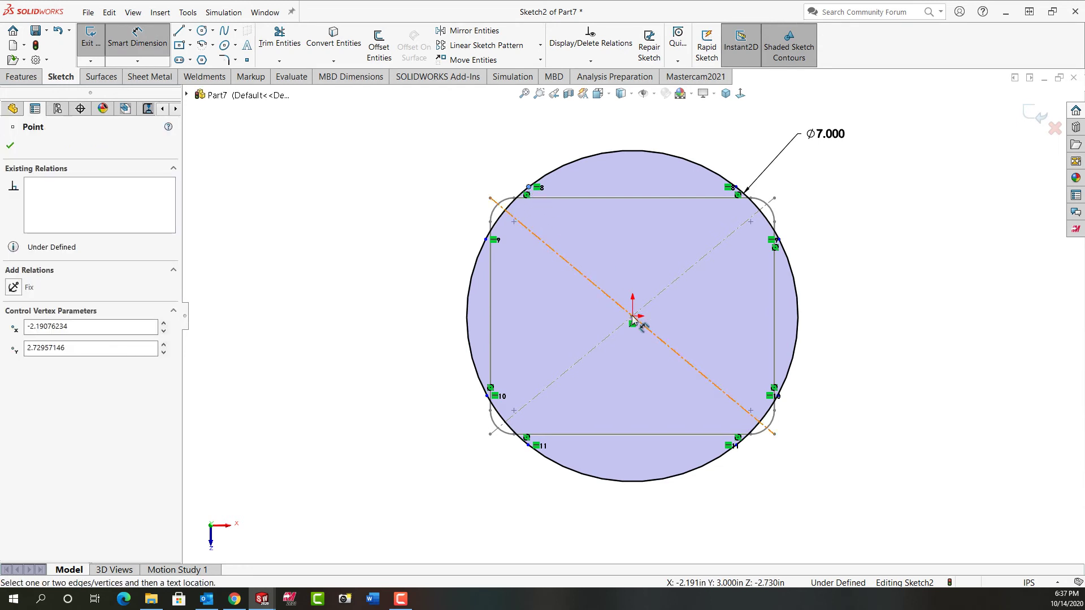
pyautogui.click(633, 318)
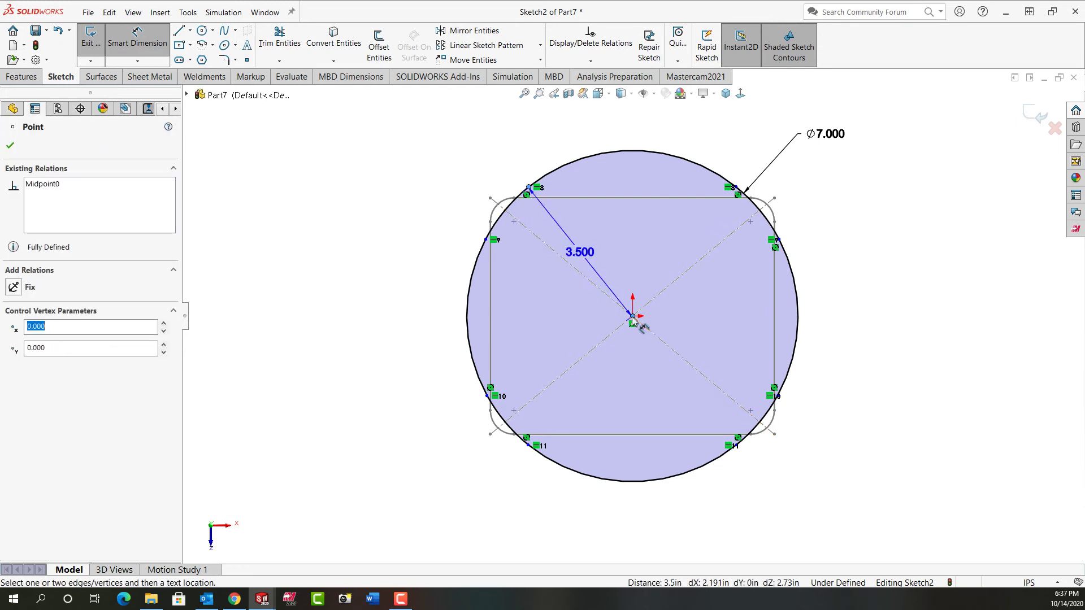
pyautogui.click(737, 189)
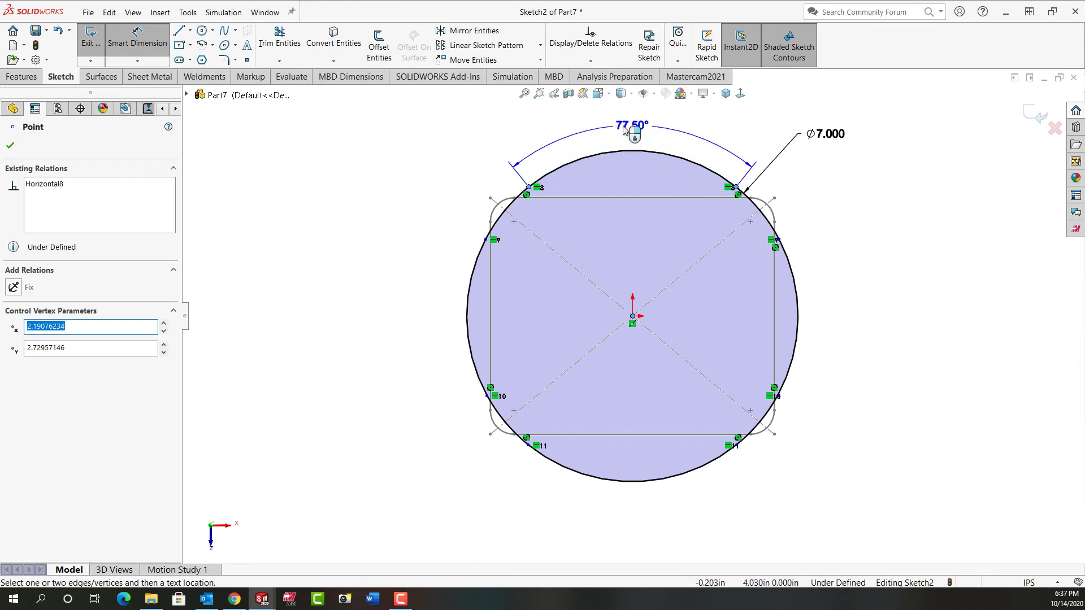
pyautogui.click(624, 130)
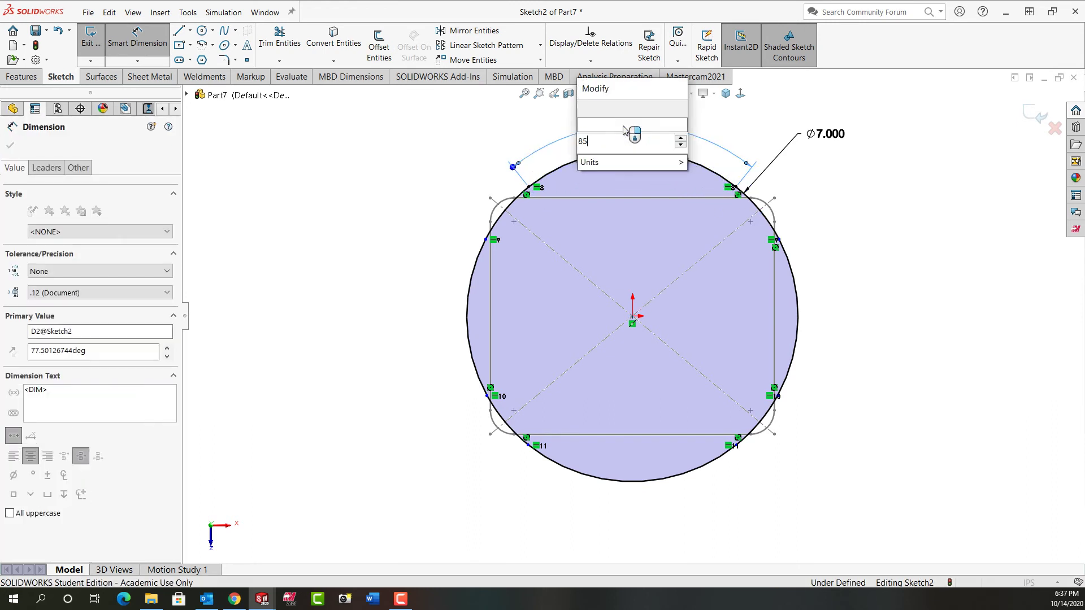
pyautogui.press('Return')
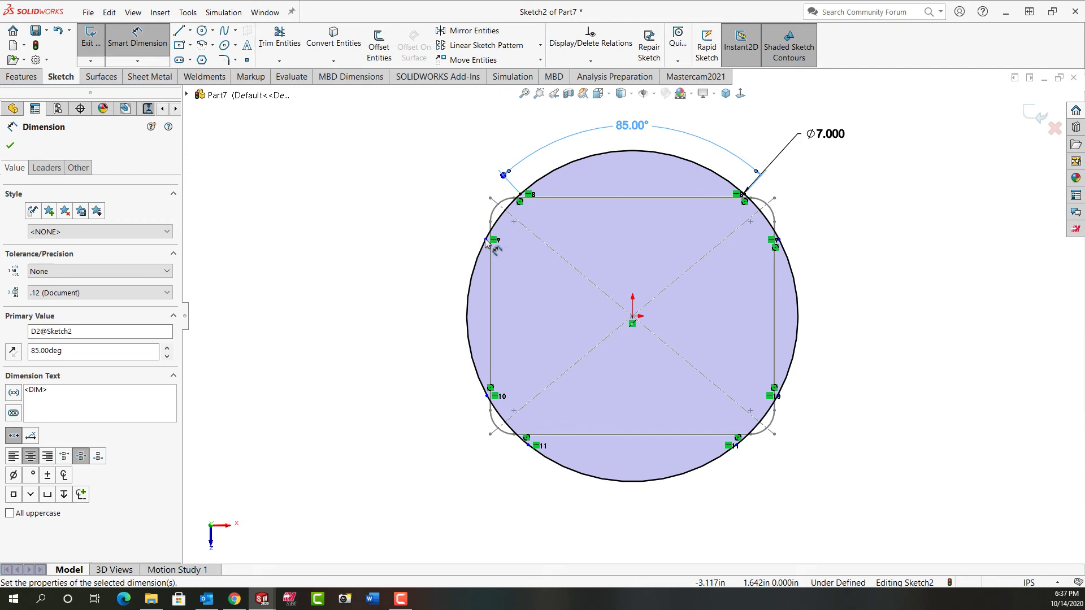
# - Add a 120° angle dimension between the upper side split points
pyautogui.click(487, 240)
pyautogui.click(632, 317)
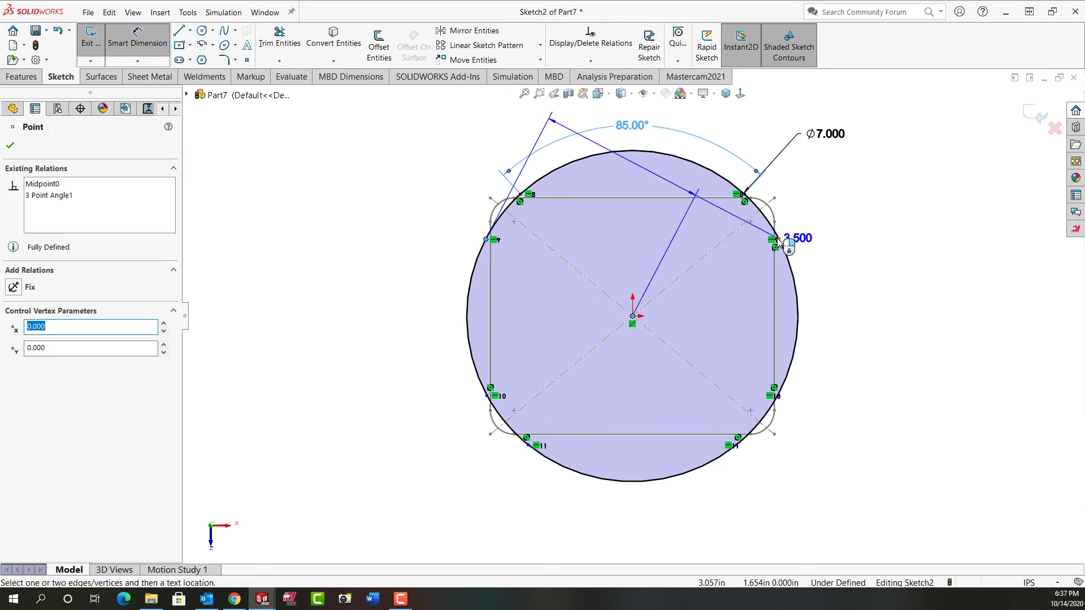
pyautogui.click(778, 241)
pyautogui.click(632, 247)
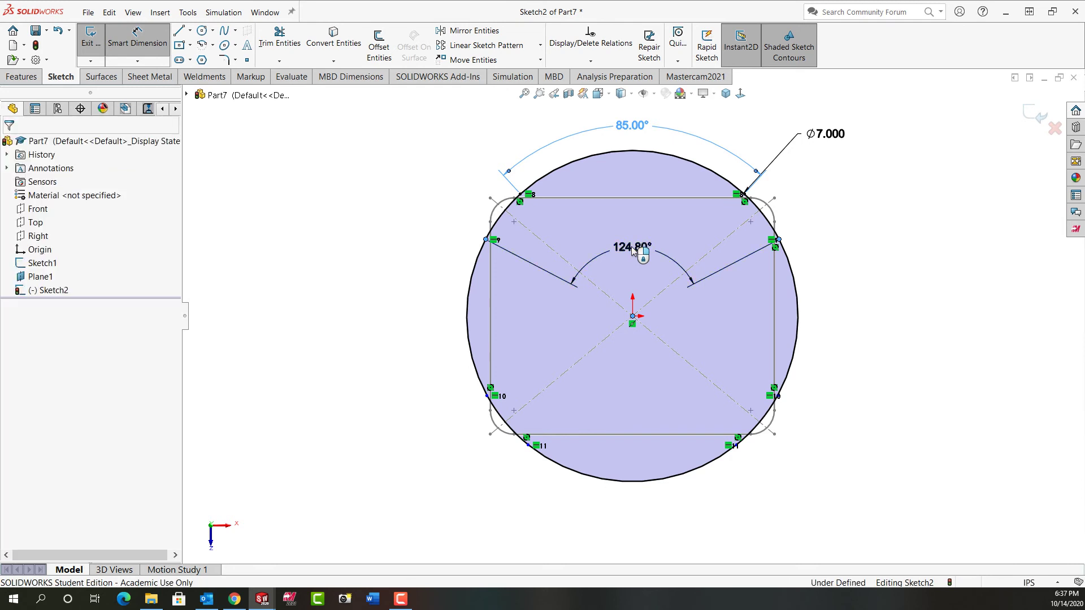
pyautogui.write('120.00deg')
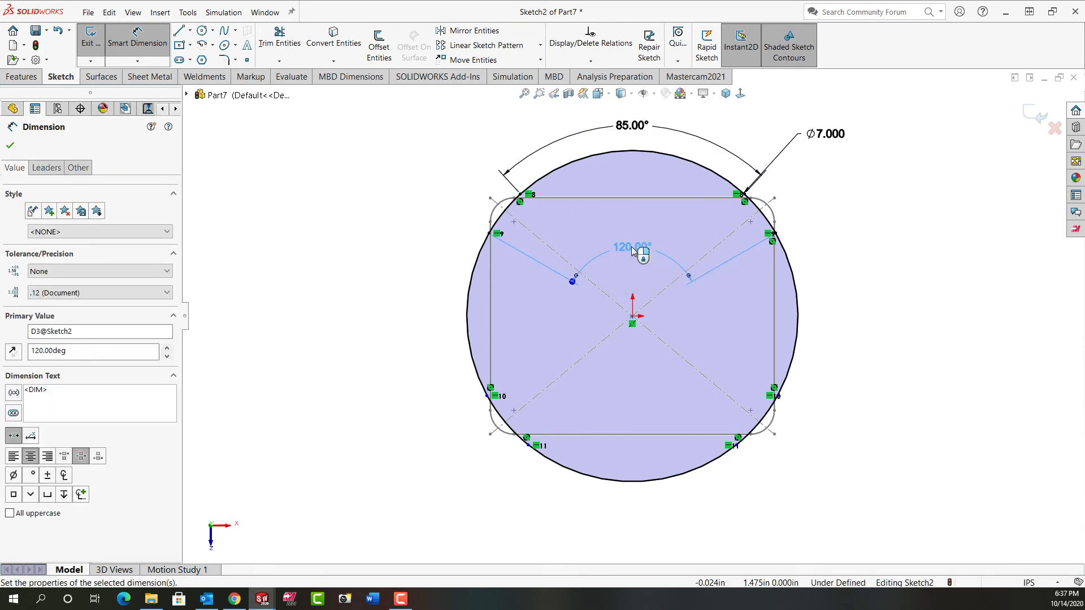
pyautogui.press('Escape')
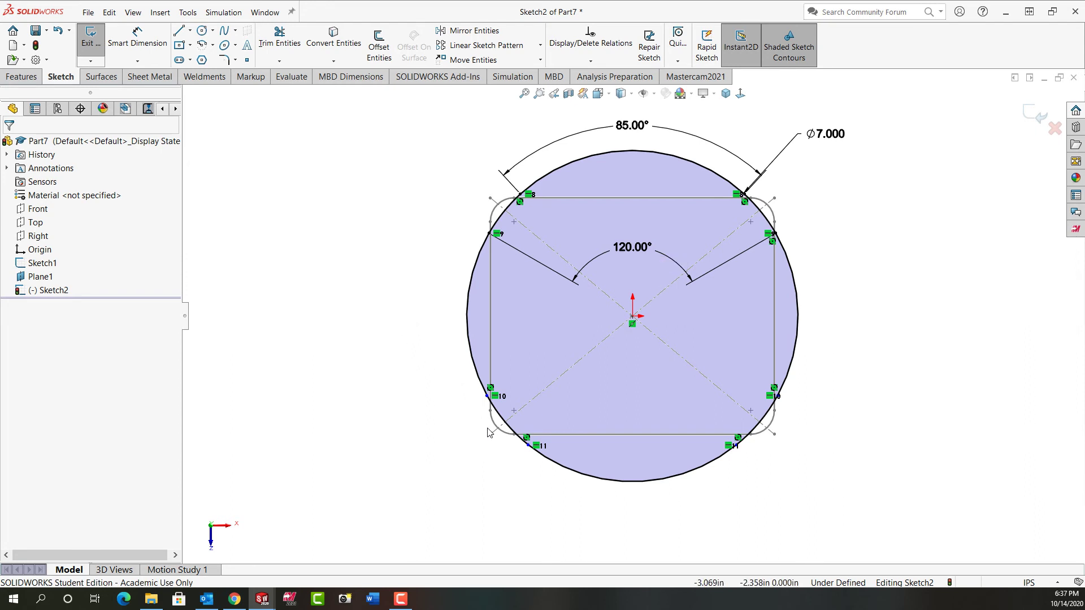
# - Make two pairs of left-side split points vertical so Sketch2 is fully defined
pyautogui.click(488, 396)
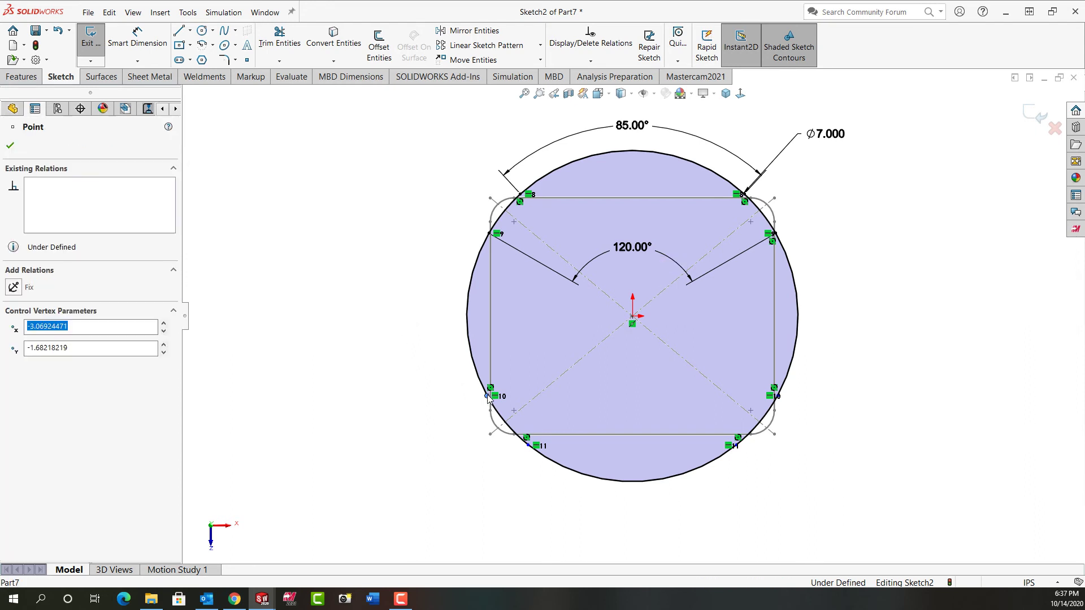
pyautogui.keyDown('ctrl'); pyautogui.click(489, 235); pyautogui.keyUp('ctrl')
pyautogui.click(539, 183)
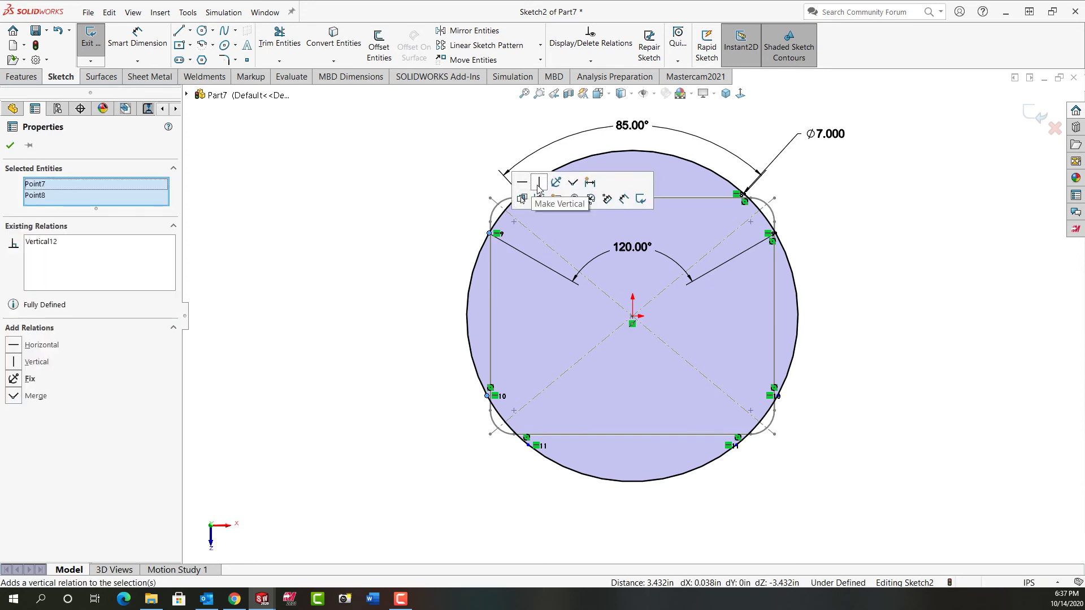
pyautogui.click(432, 262)
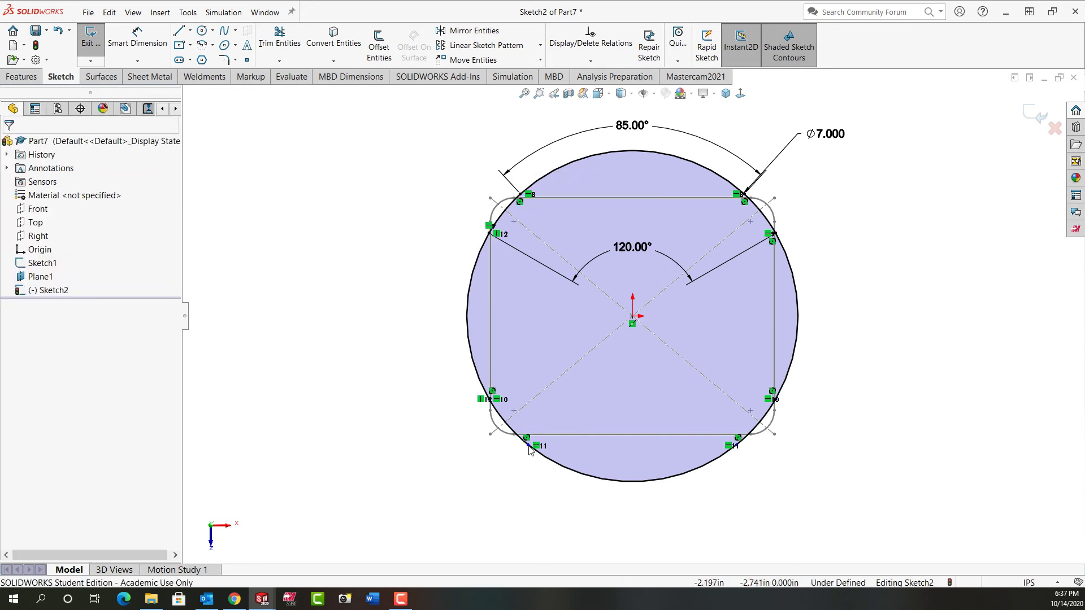
pyautogui.click(529, 447)
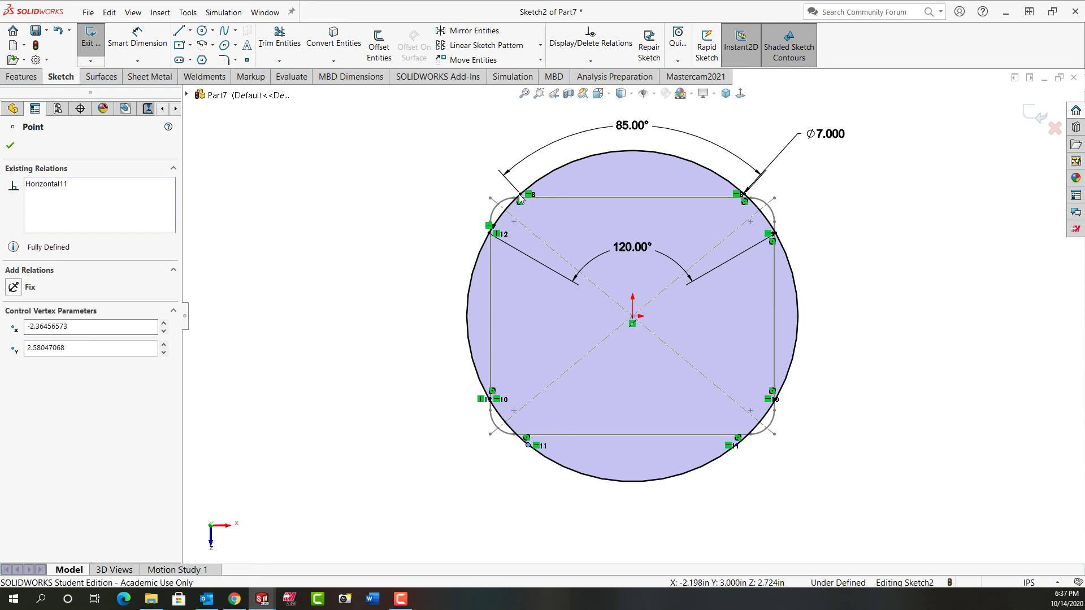
pyautogui.keyDown('ctrl'); pyautogui.click(520, 198); pyautogui.keyUp('ctrl')
pyautogui.click(570, 144)
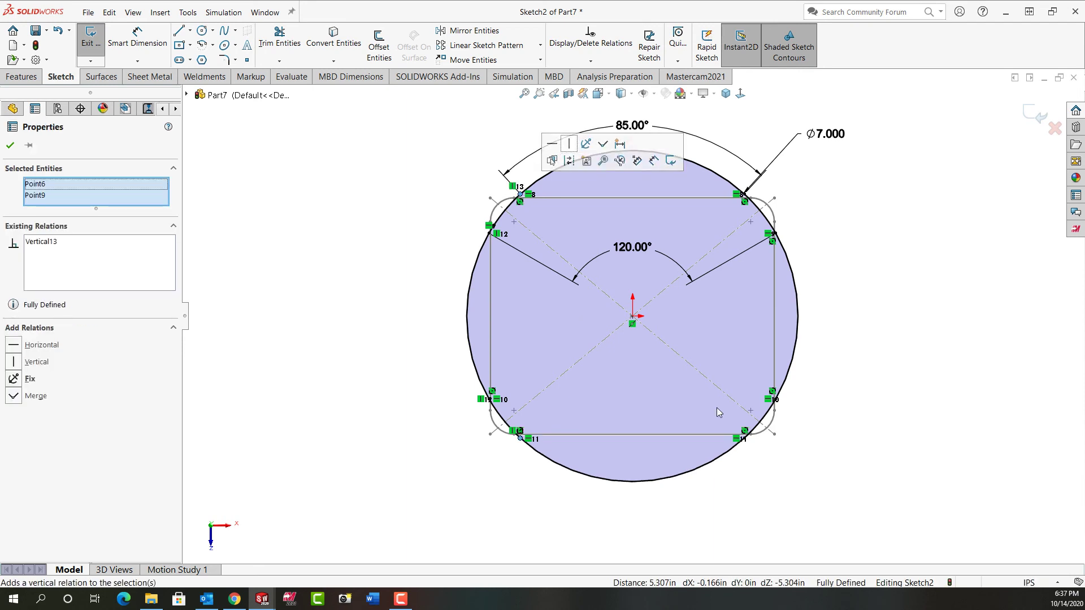
pyautogui.click(811, 544)
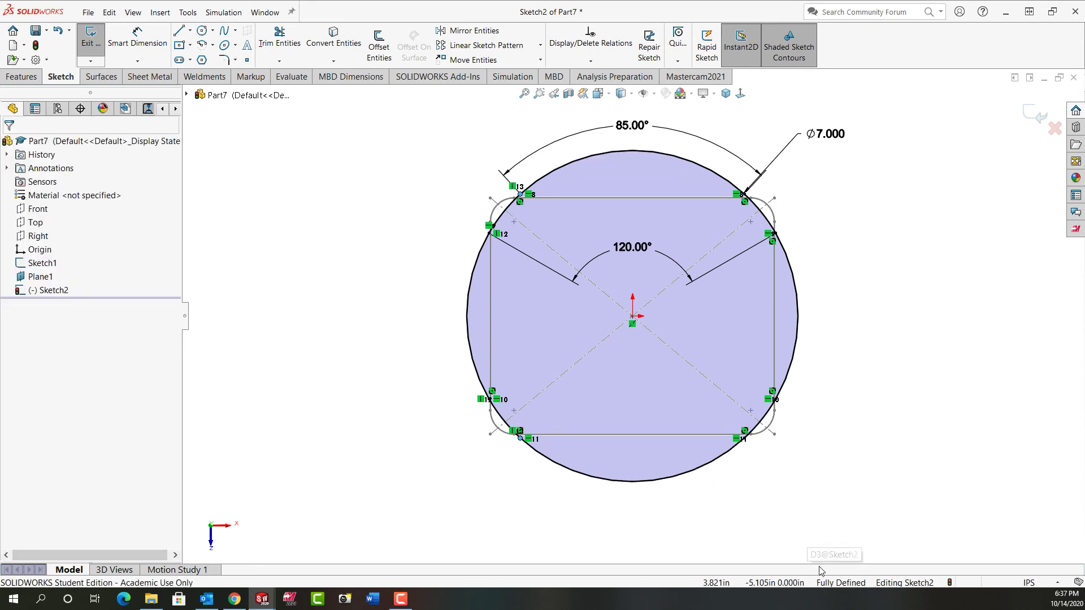
pyautogui.rightClick(809, 214)
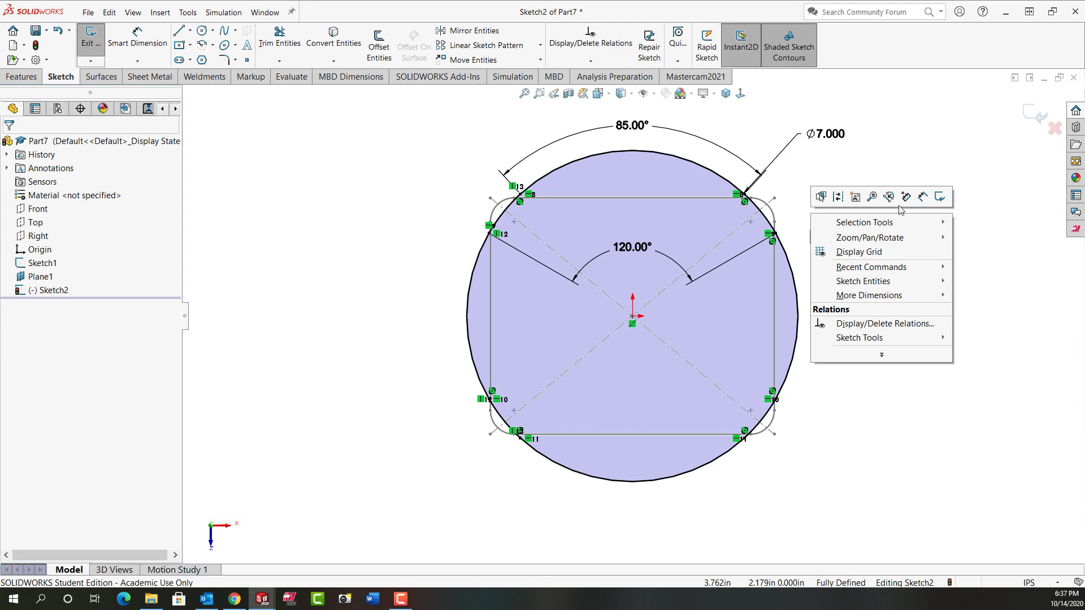
# - Exit Sketch2, return to isometric view, and start a Lofted Boss/Base feature
pyautogui.click(939, 196)
pyautogui.click(725, 93)
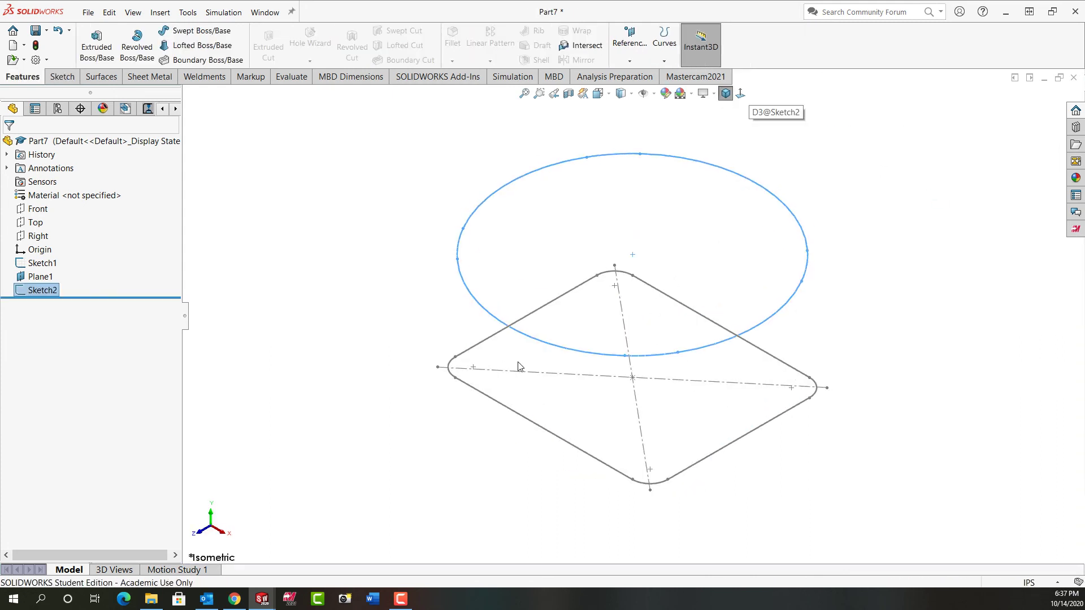
pyautogui.click(356, 287)
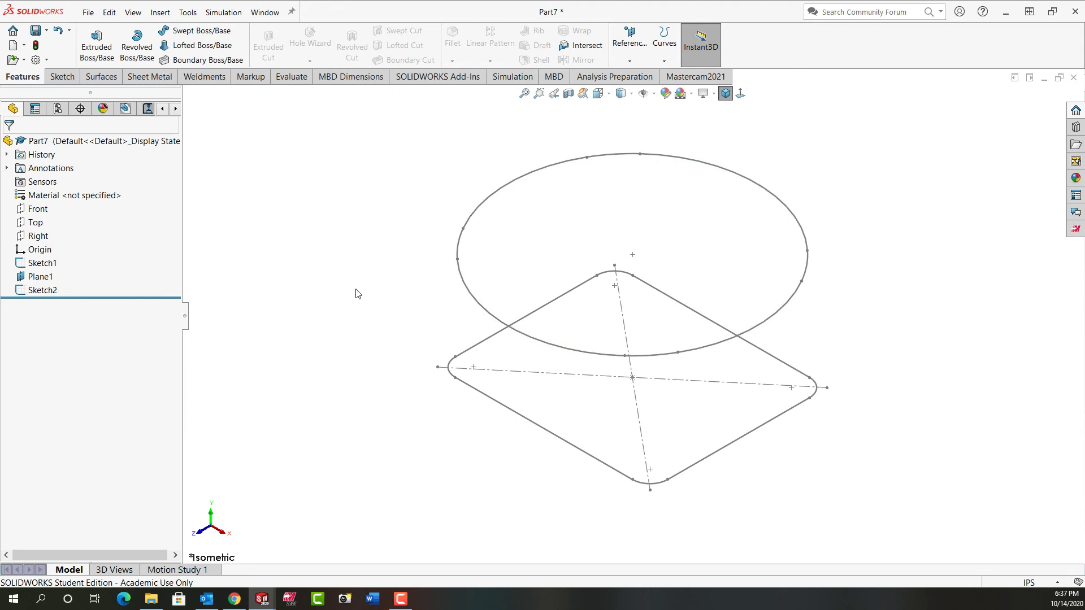
pyautogui.click(191, 50)
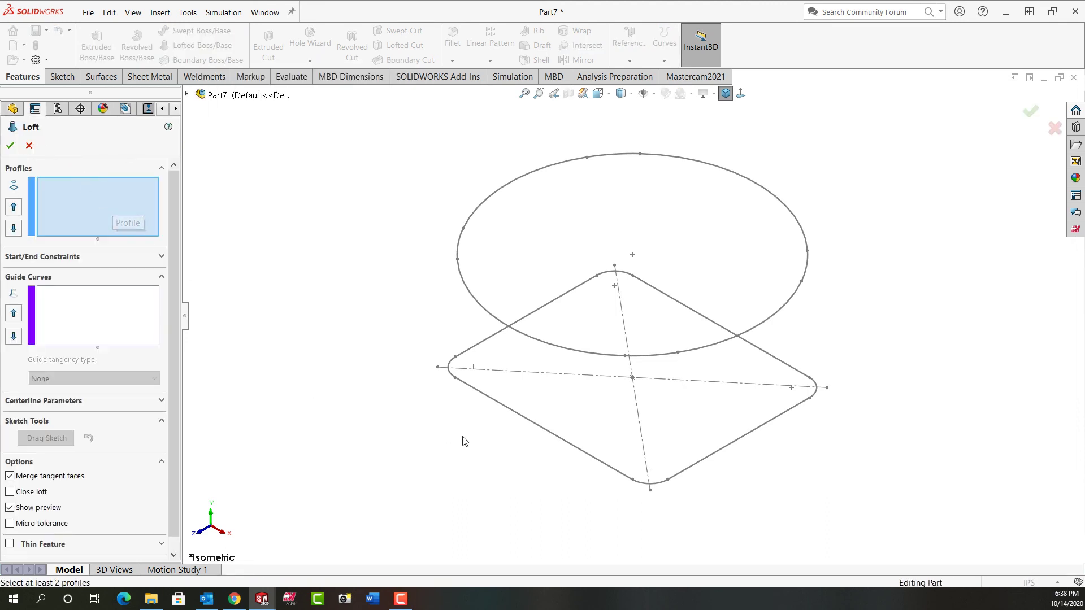
# - Loft Sketch1 (rounded rectangle) to Sketch2 (7-inch circle) with all connectors shown, creating Loft1
pyautogui.click(470, 390)
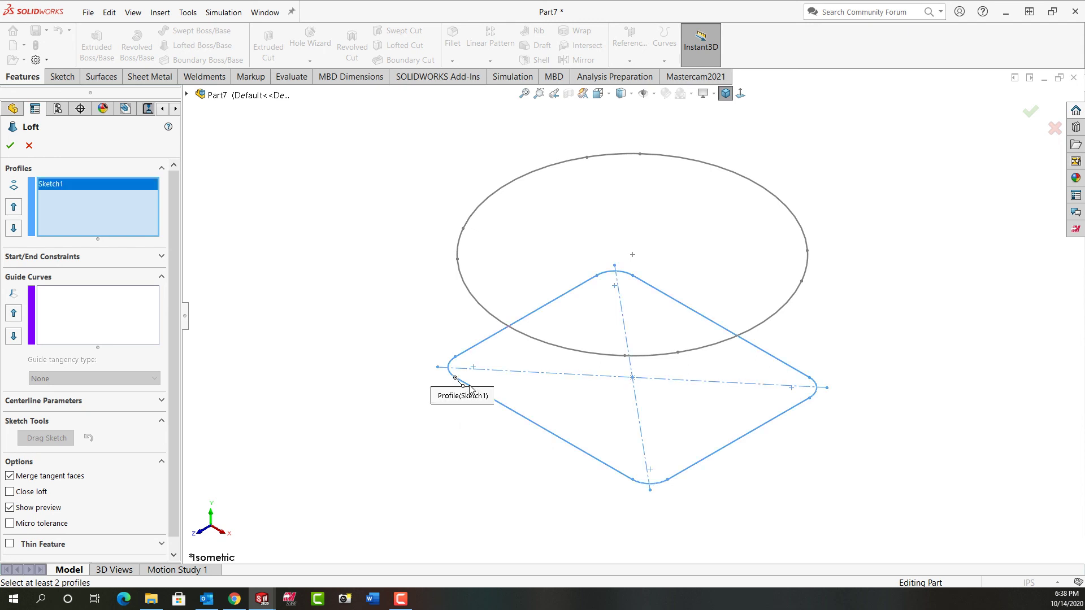
pyautogui.click(466, 287)
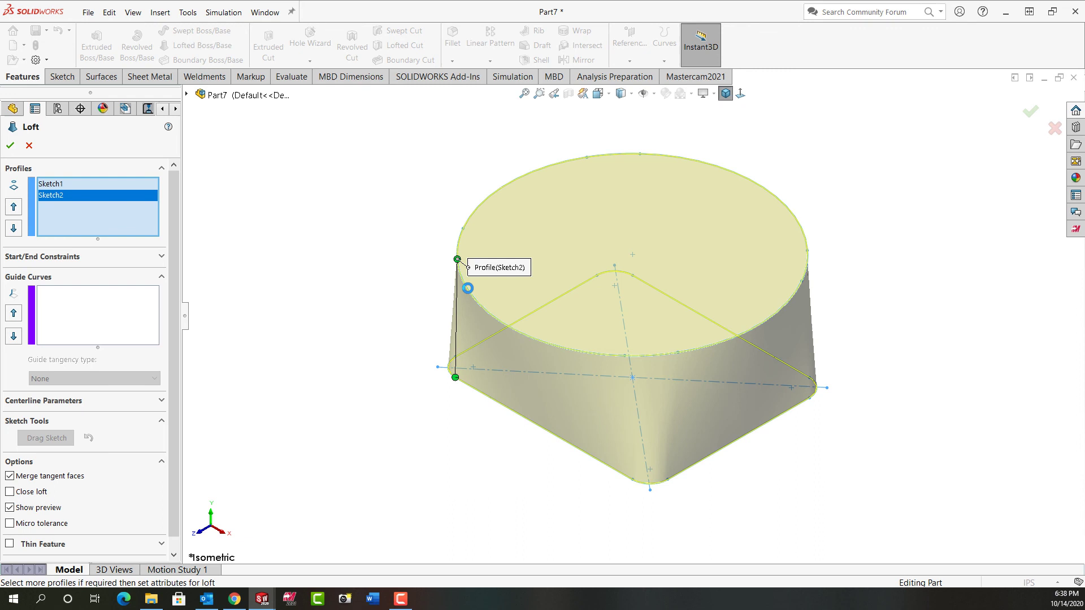
pyautogui.rightClick(303, 313)
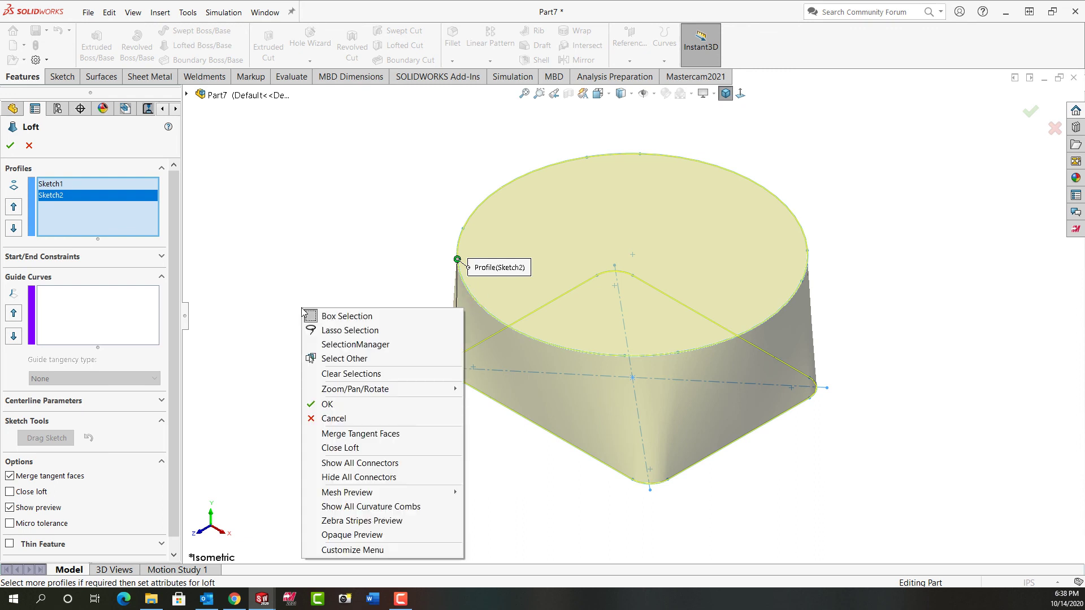
pyautogui.click(370, 463)
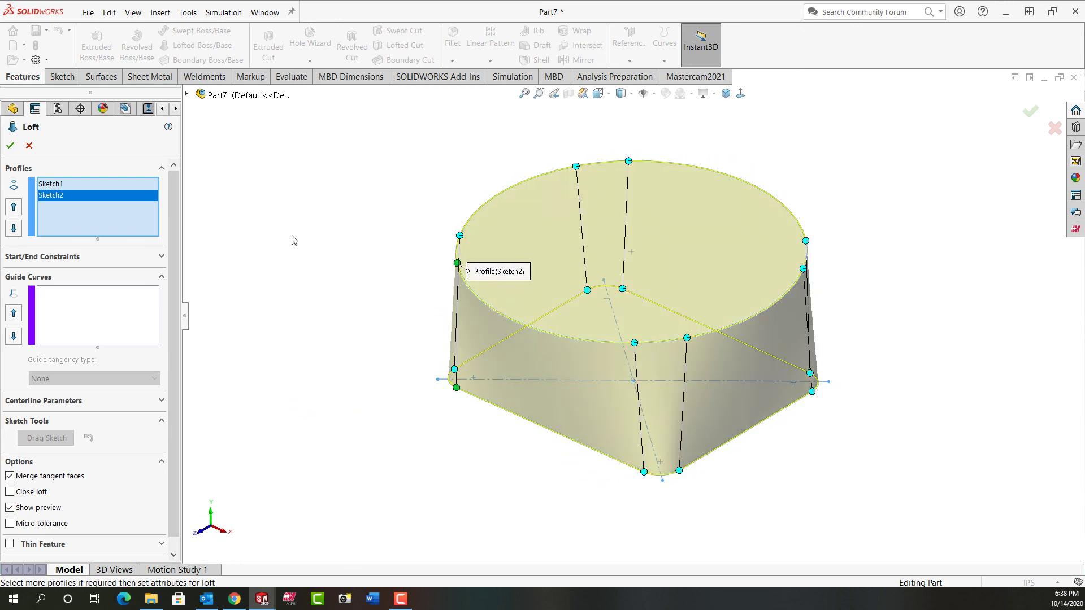
pyautogui.click(10, 146)
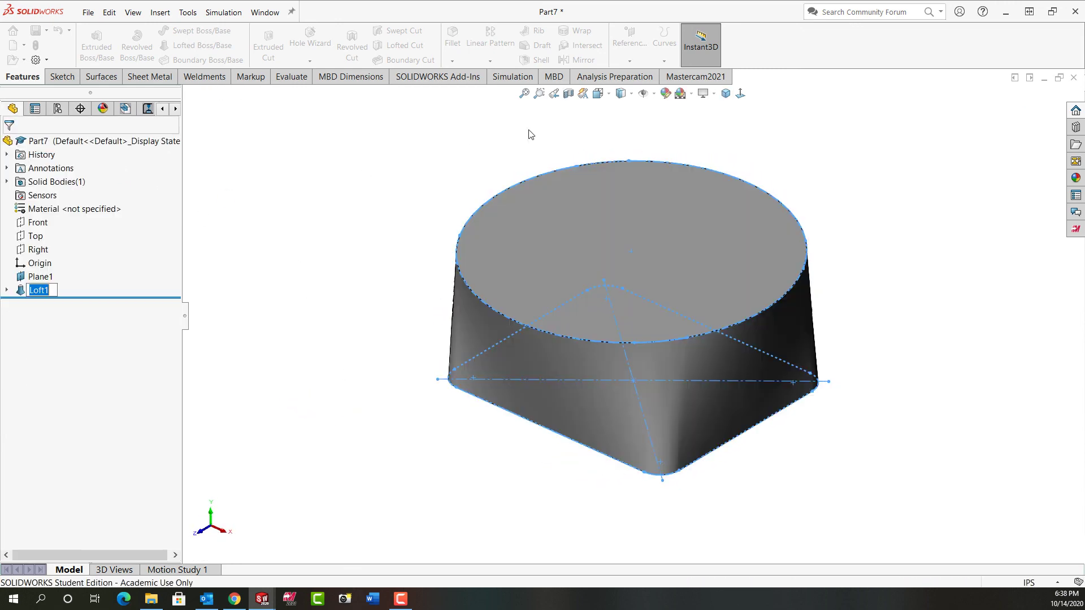
pyautogui.click(726, 93)
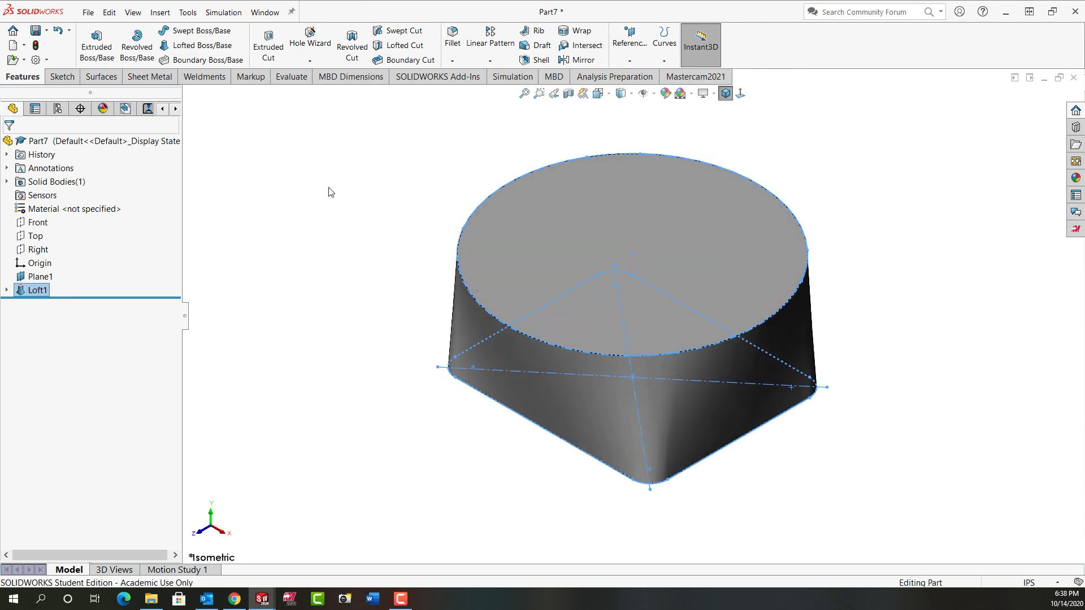